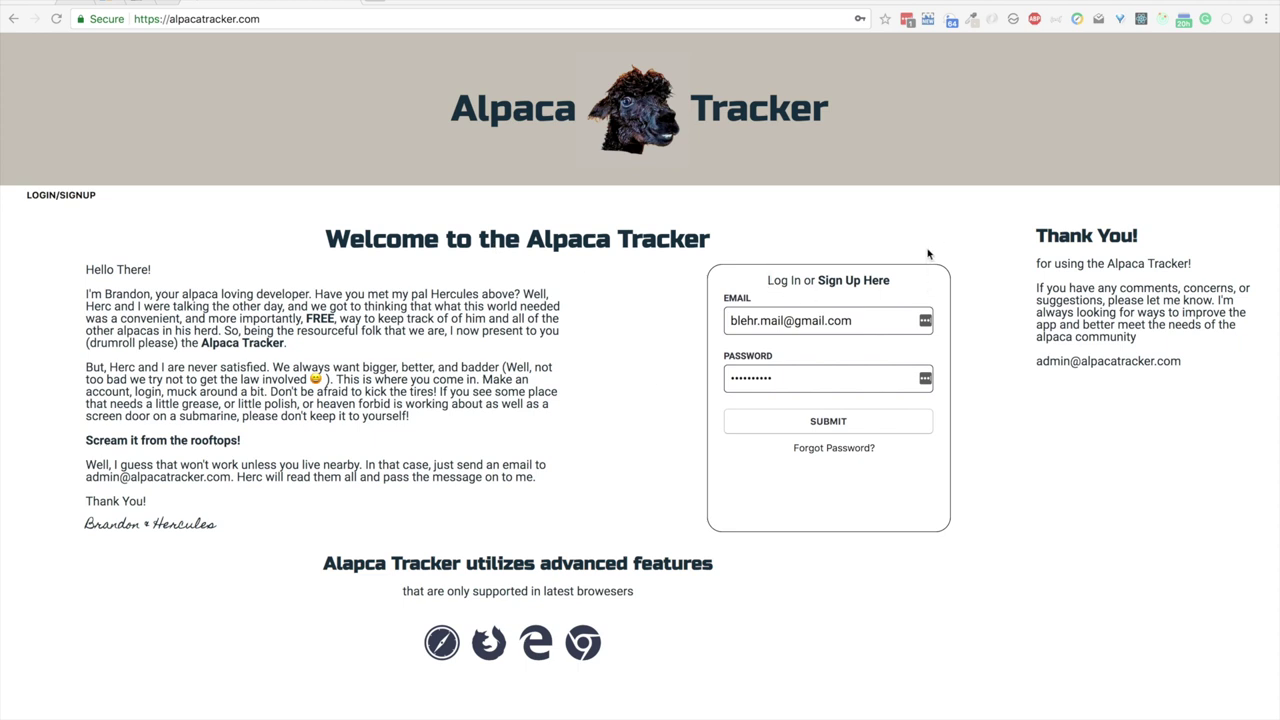
Step: Fill the Sign Up form with autofilled name and email plus a new confirmed password
left_click(866, 283)
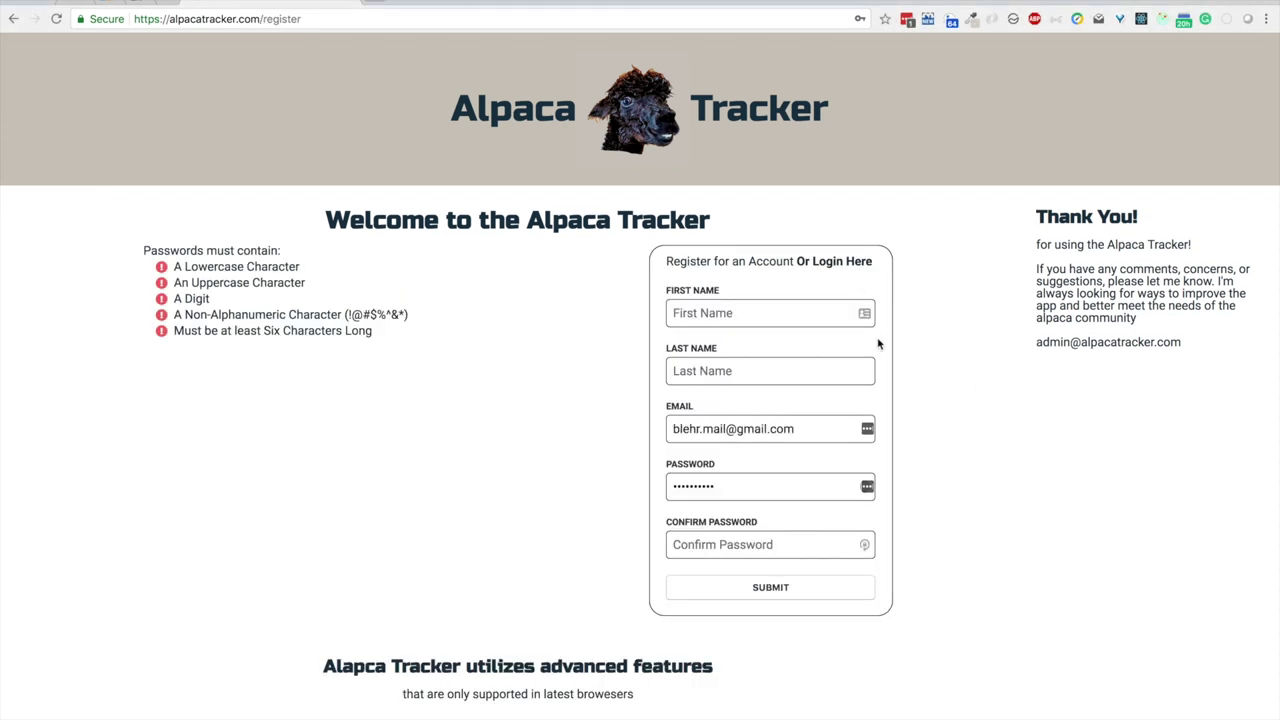
left_click(811, 309)
left_click(708, 347)
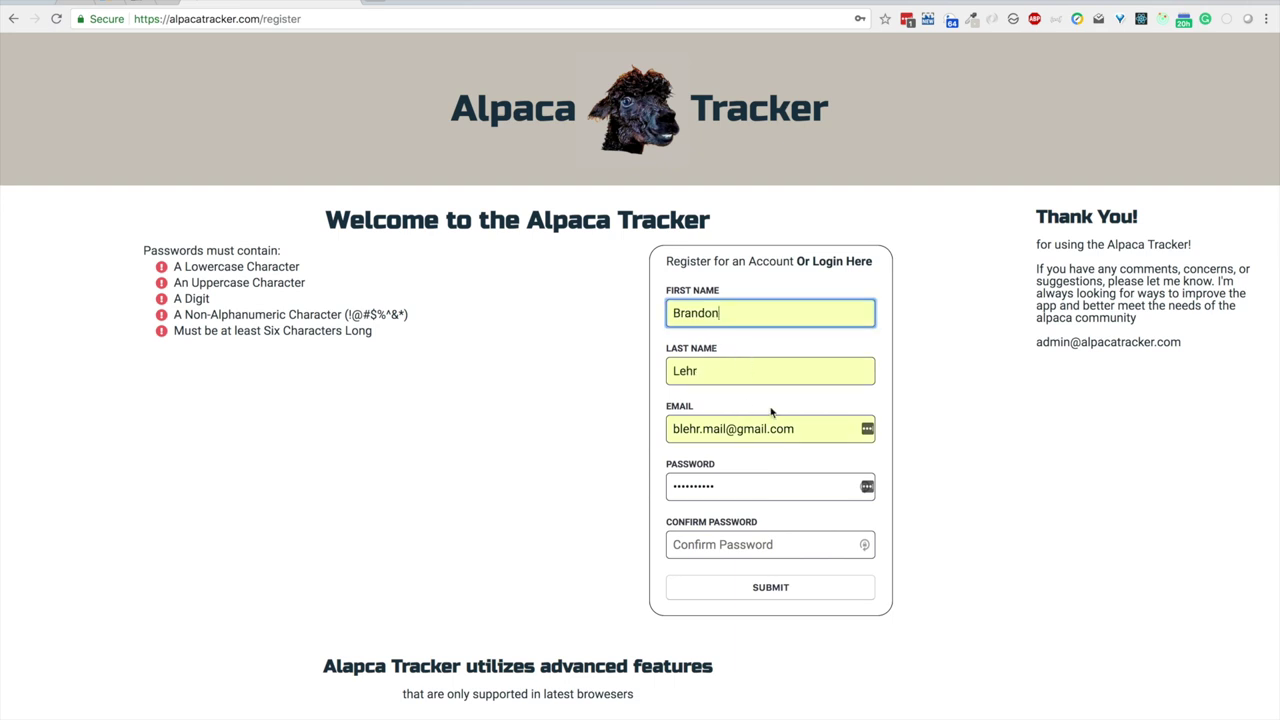
left_click_drag(733, 488, 614, 486)
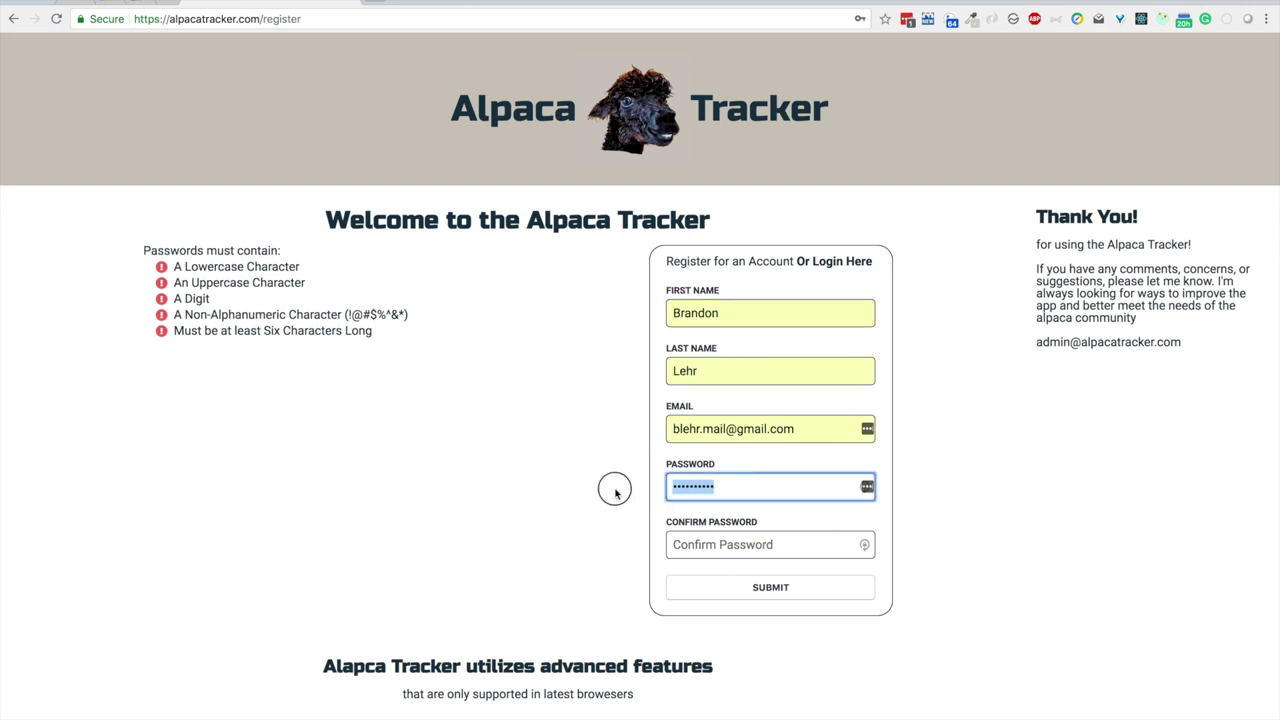
key("BackSpace")
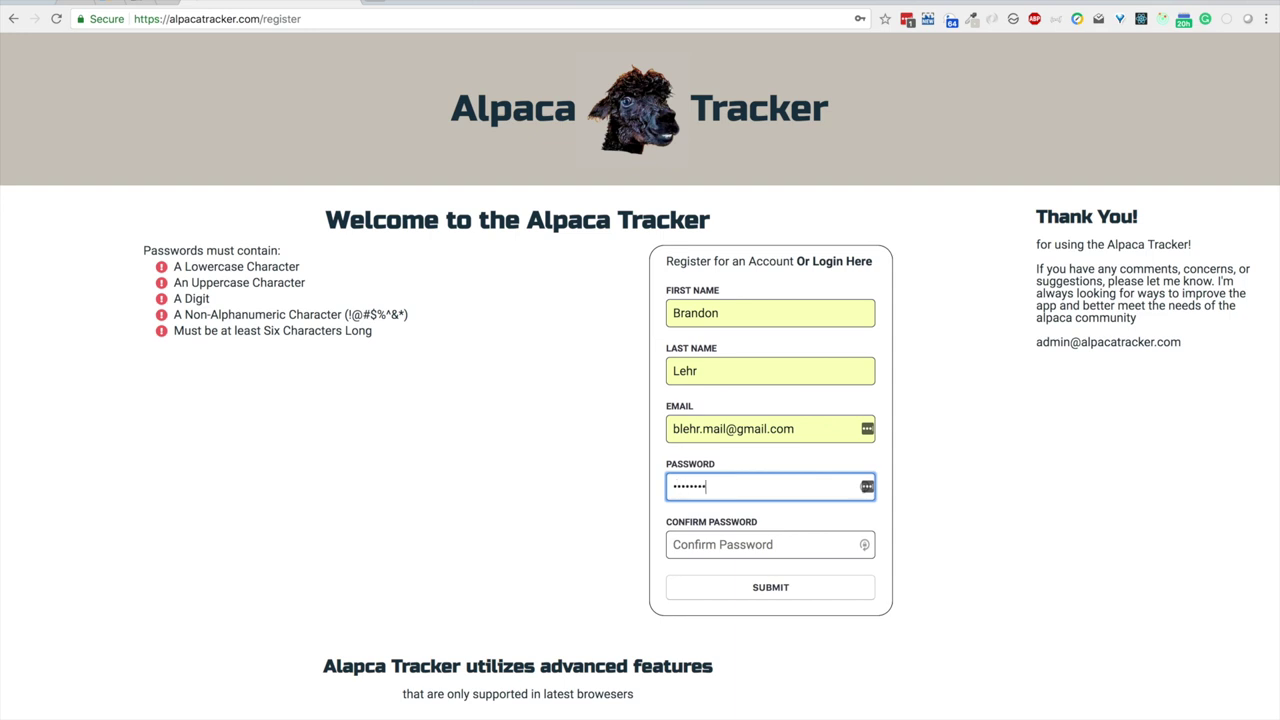
left_click(693, 546)
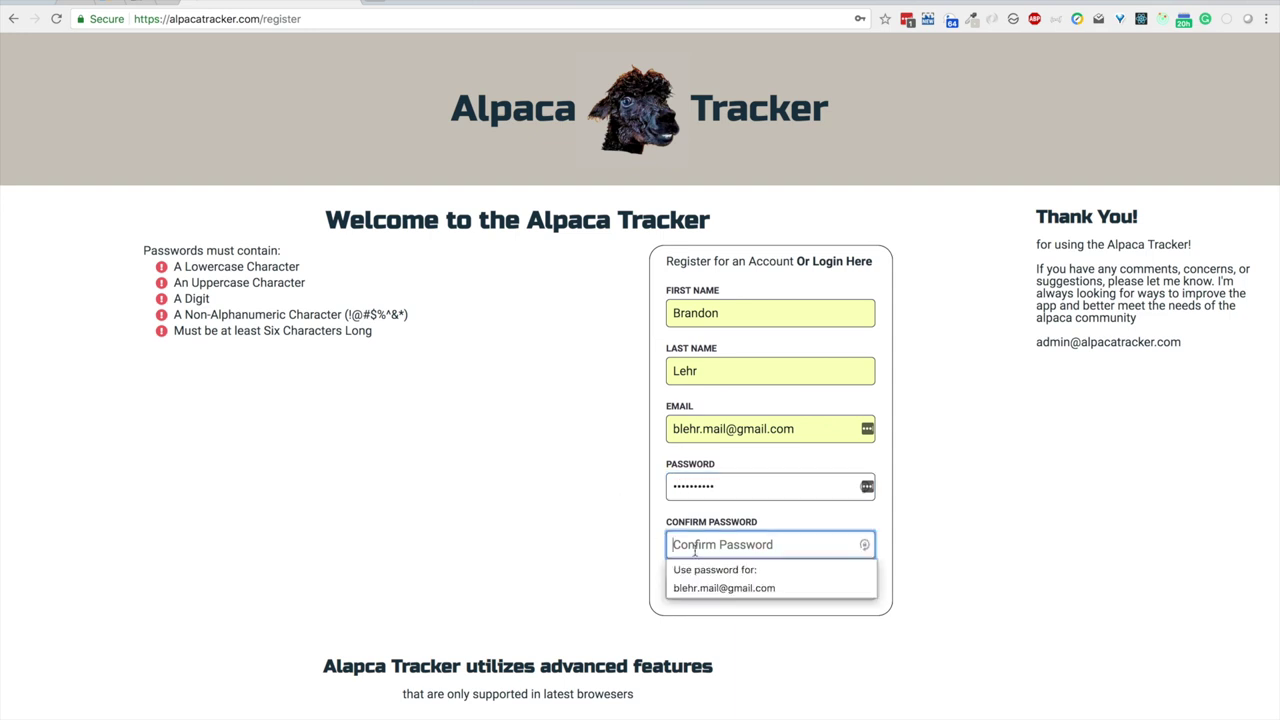
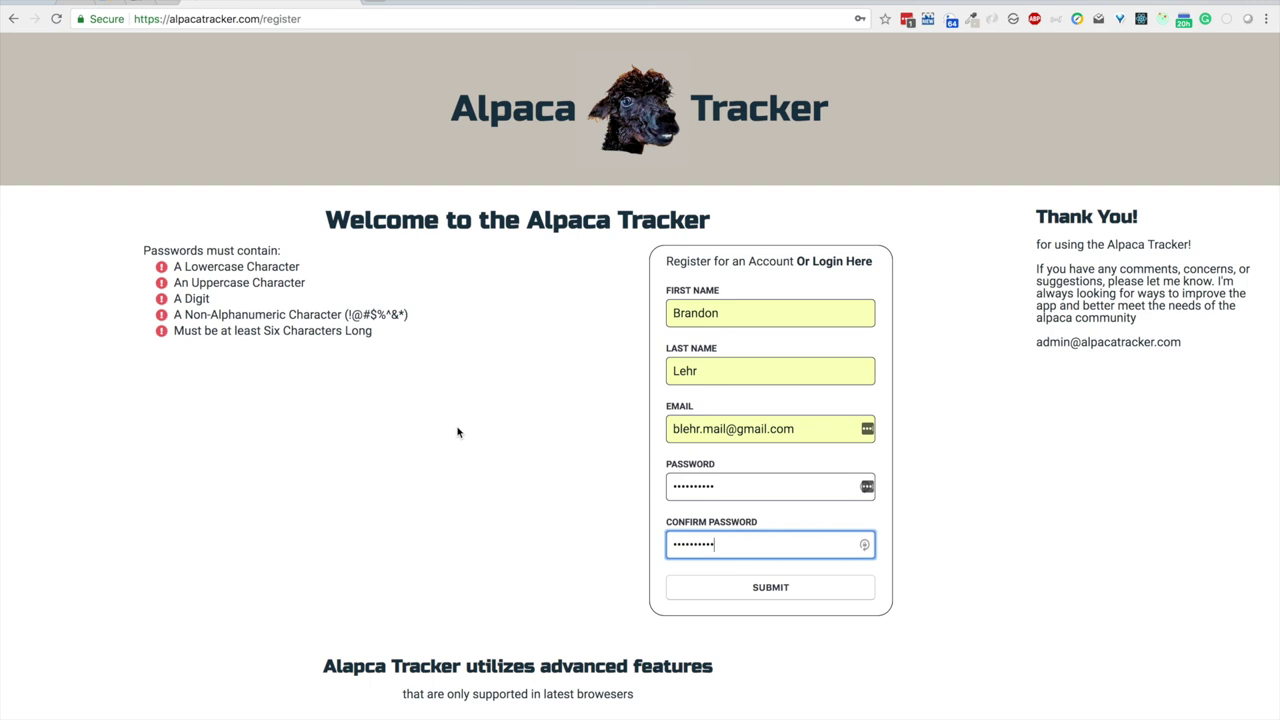
Step: Submit the registration and accept the browser's saved-password update
left_click(766, 588)
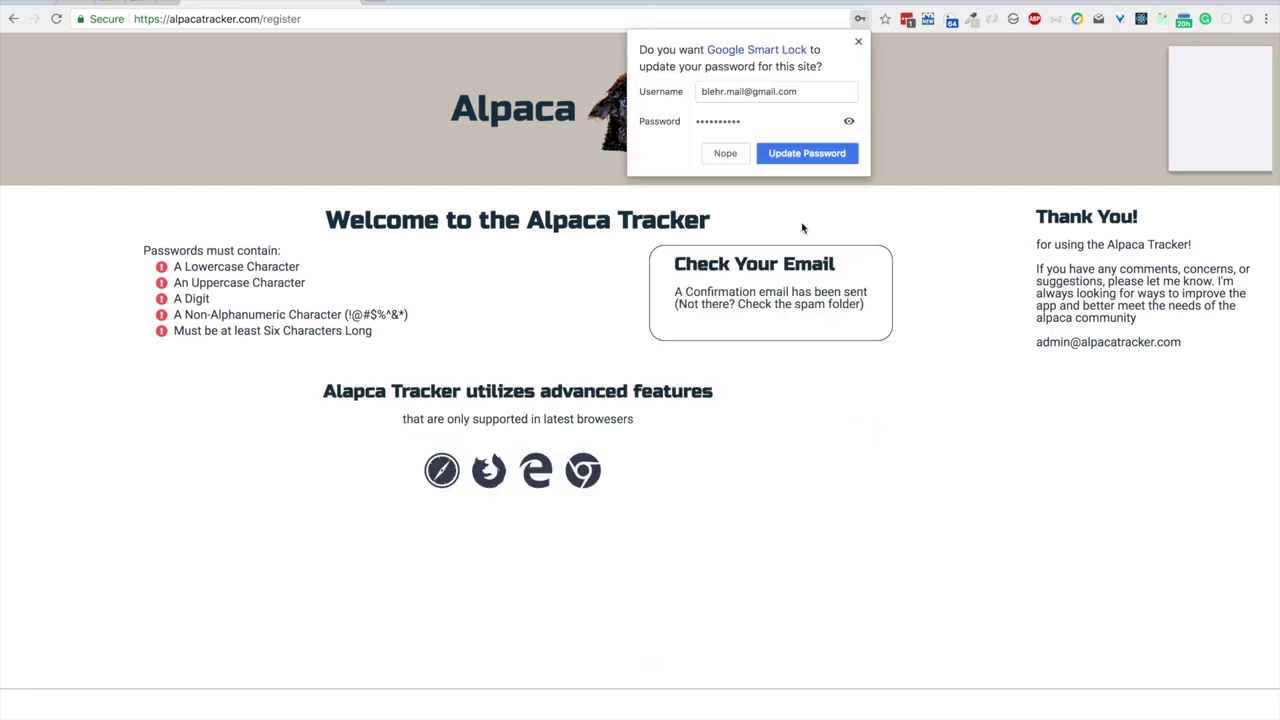
left_click(806, 153)
left_click(1225, 158)
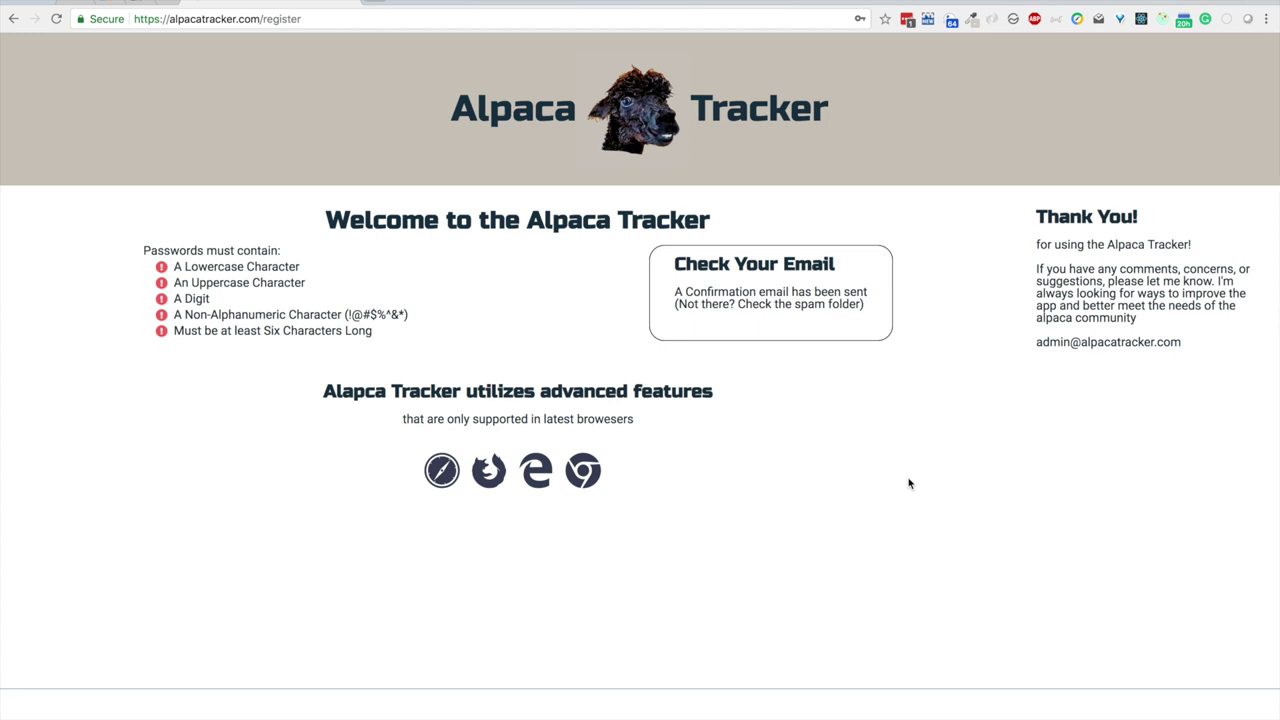
Step: In Gmail, open the 'Confirm your email' message and follow its link to Alpaca Tracker
left_click(78, 3)
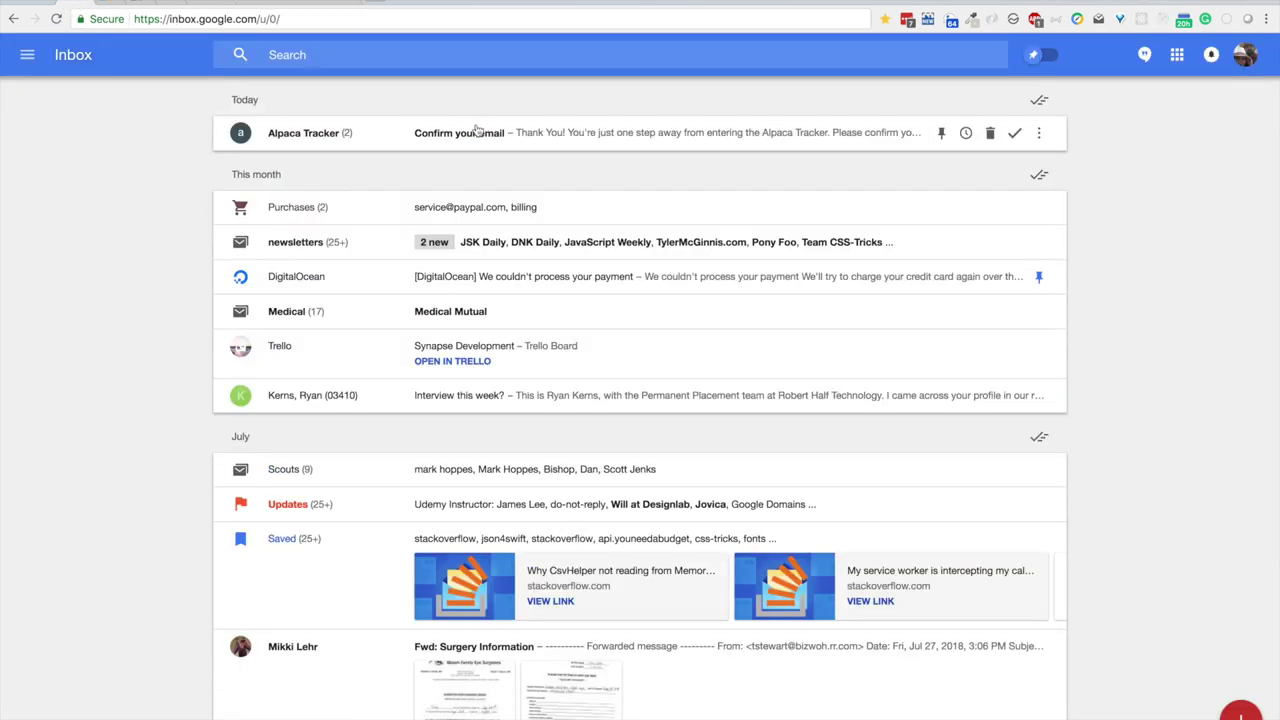
left_click(478, 131)
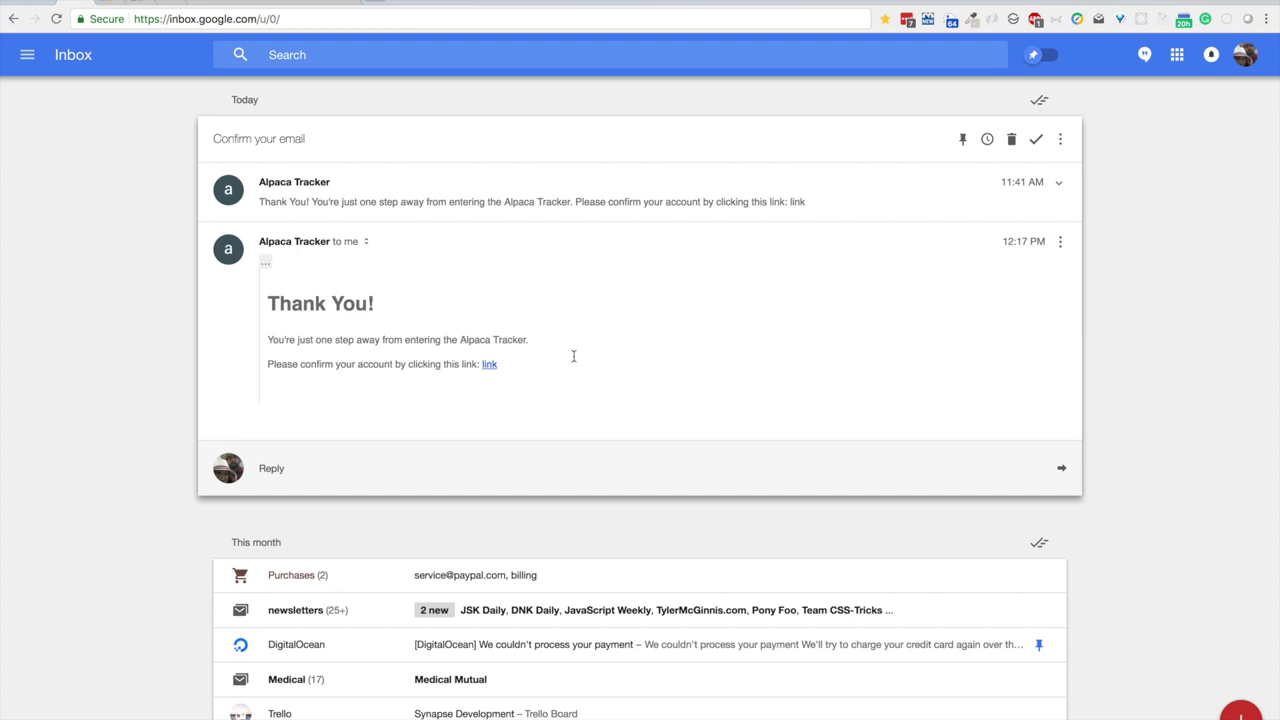
left_click(489, 365)
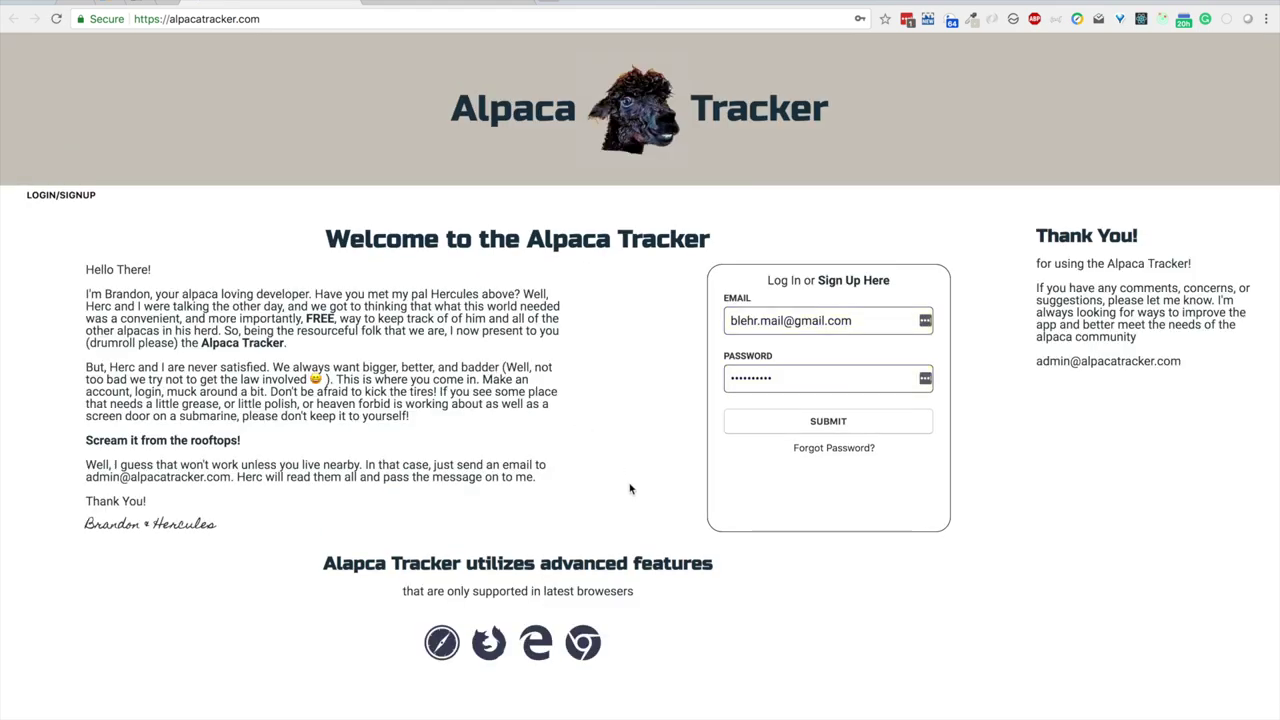
Step: Log in to the new account and open its Settings page
left_click(855, 380)
left_click(847, 424)
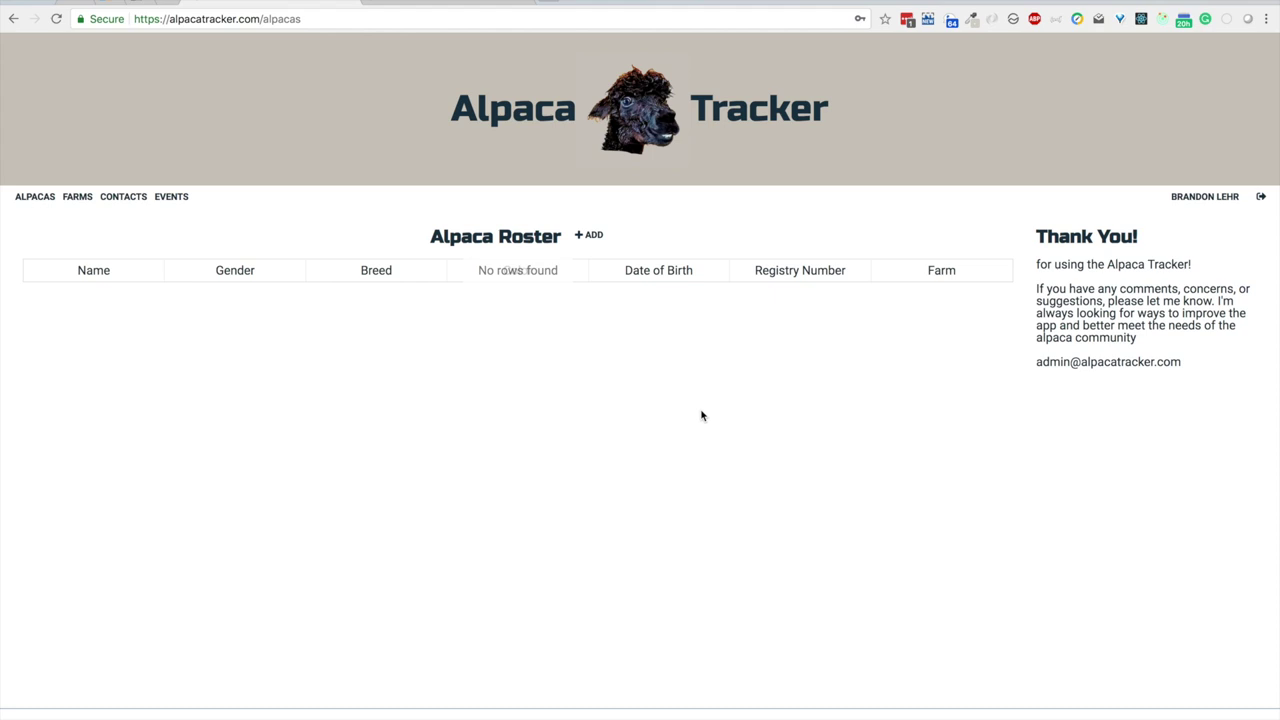
left_click(1210, 197)
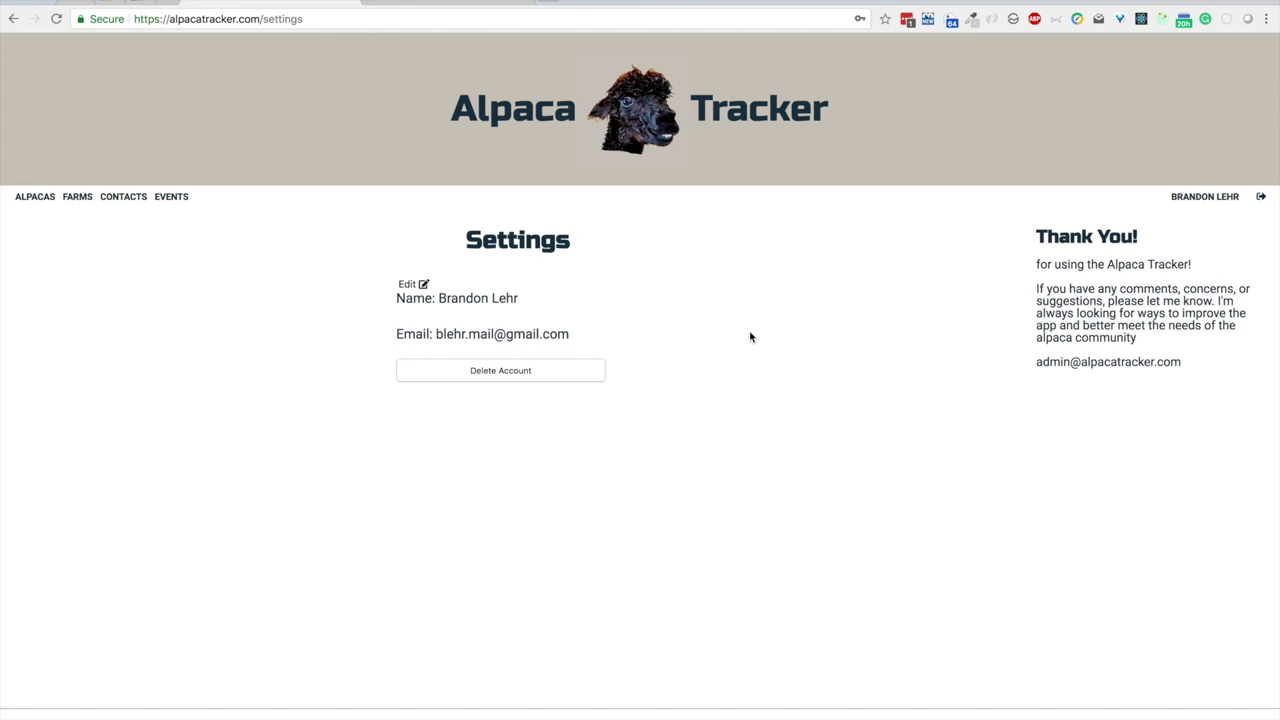
Step: Open and cancel Edit and Delete Account without changes, then go to ALPACAS
left_click(408, 285)
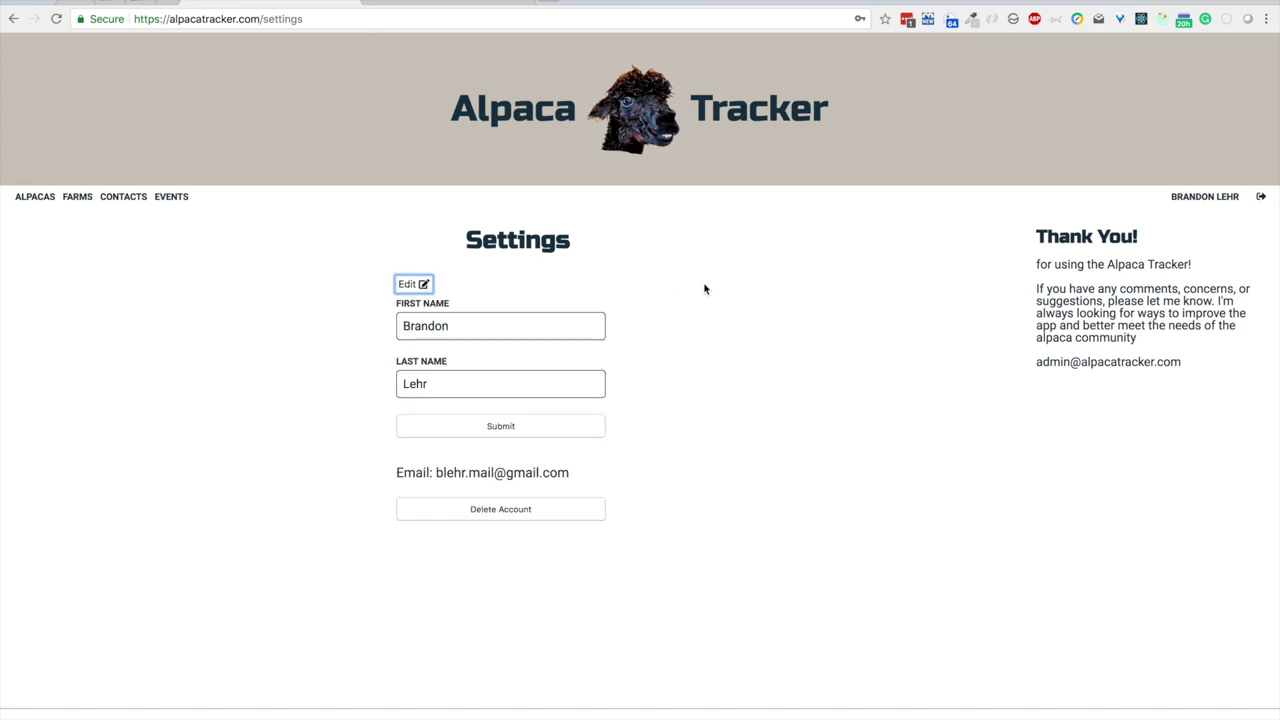
left_click(410, 288)
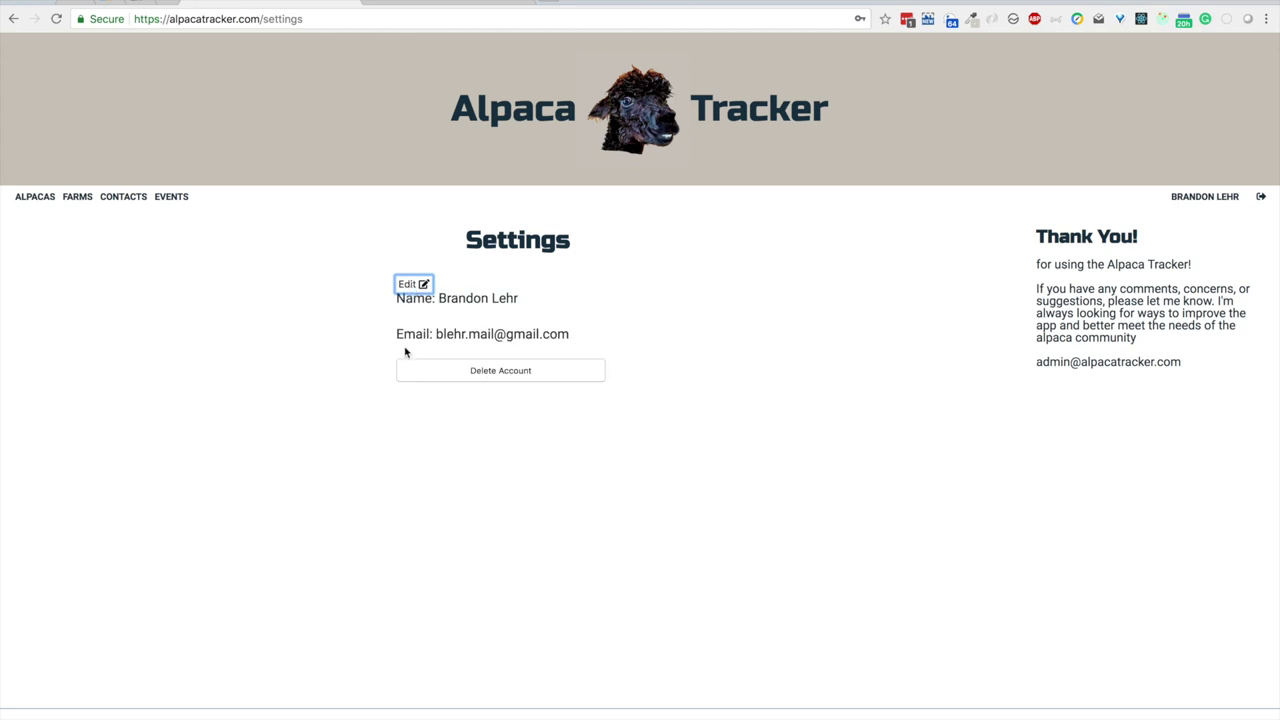
left_click(464, 376)
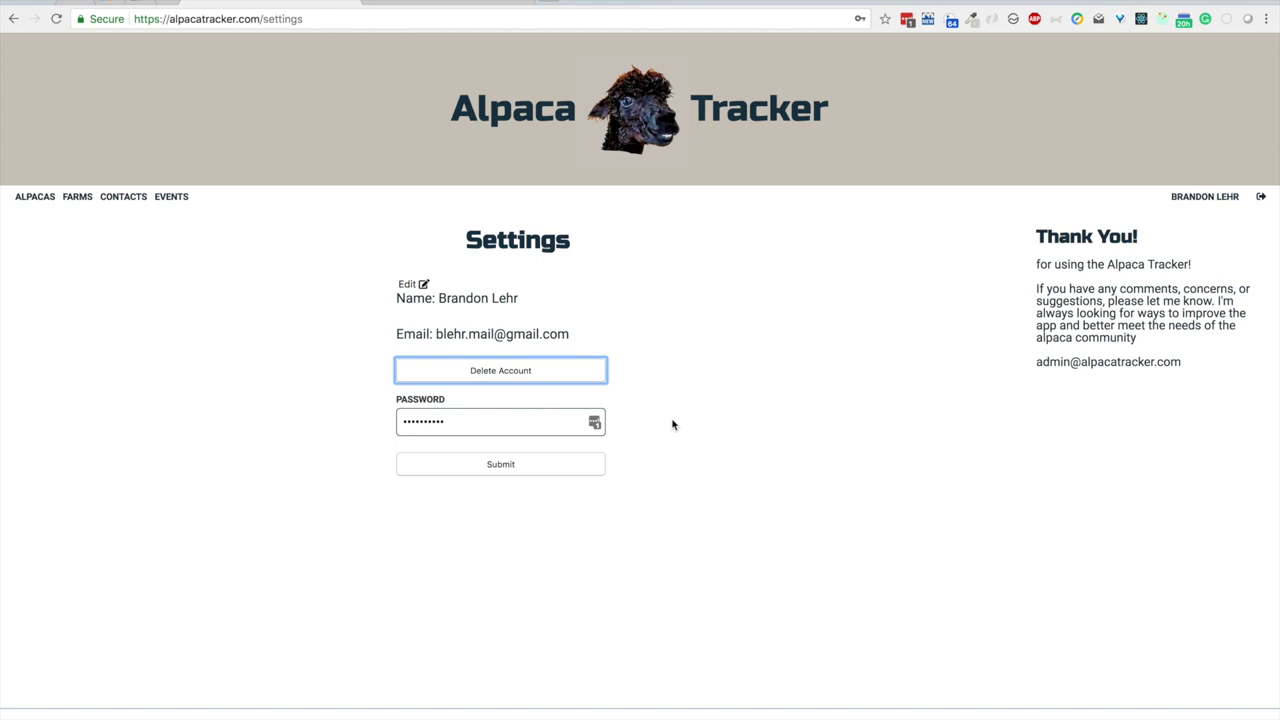
left_click(515, 370)
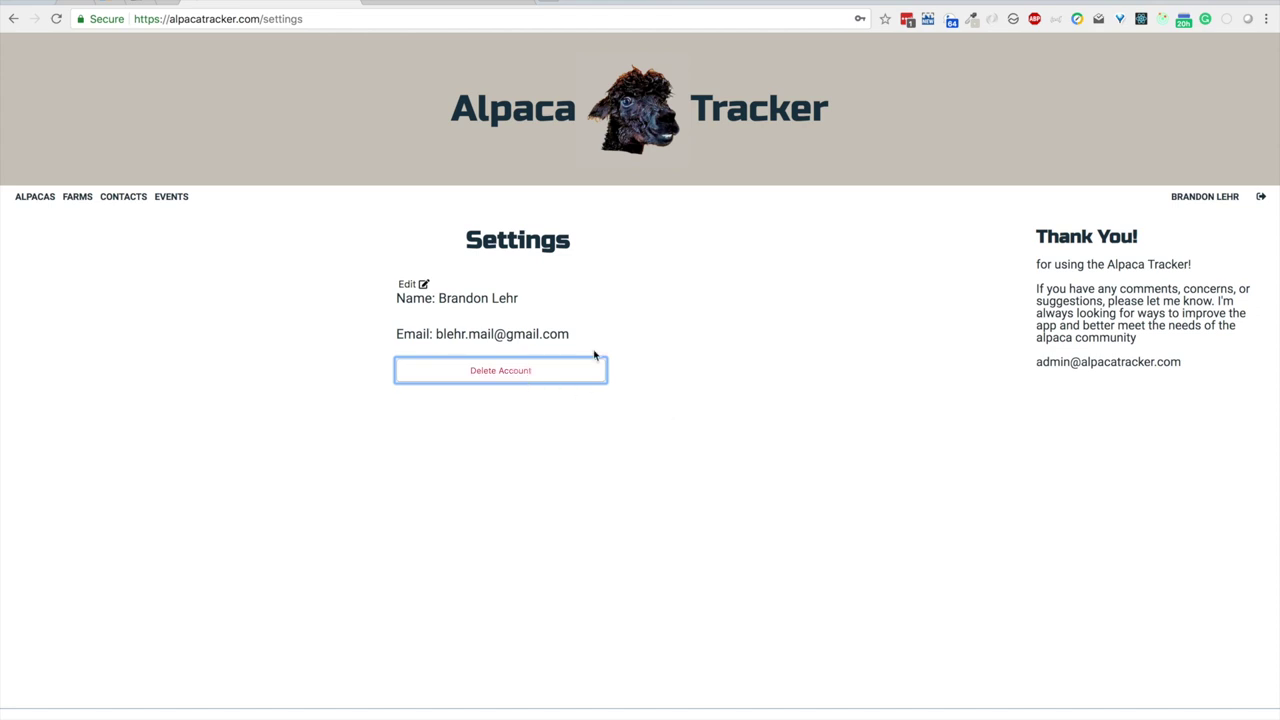
left_click(34, 198)
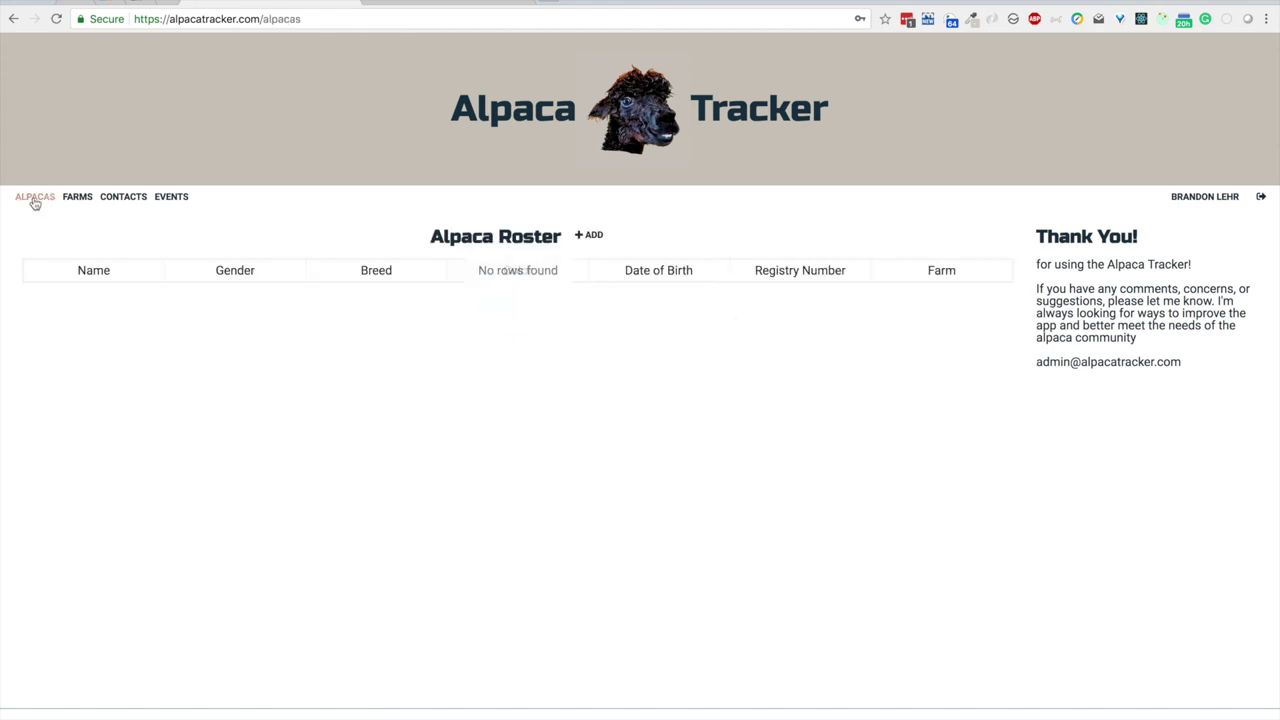
Step: Create a farm named 'Home' with autofilled address, phone and email
left_click(590, 235)
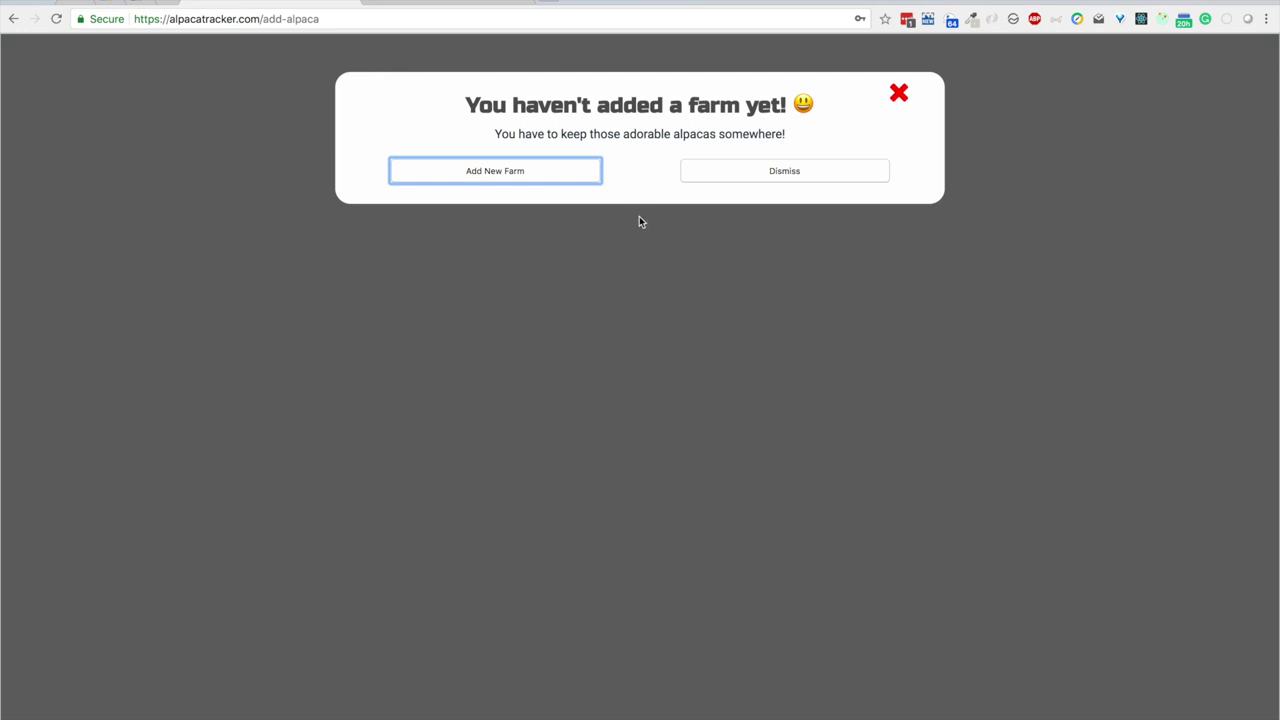
left_click(535, 175)
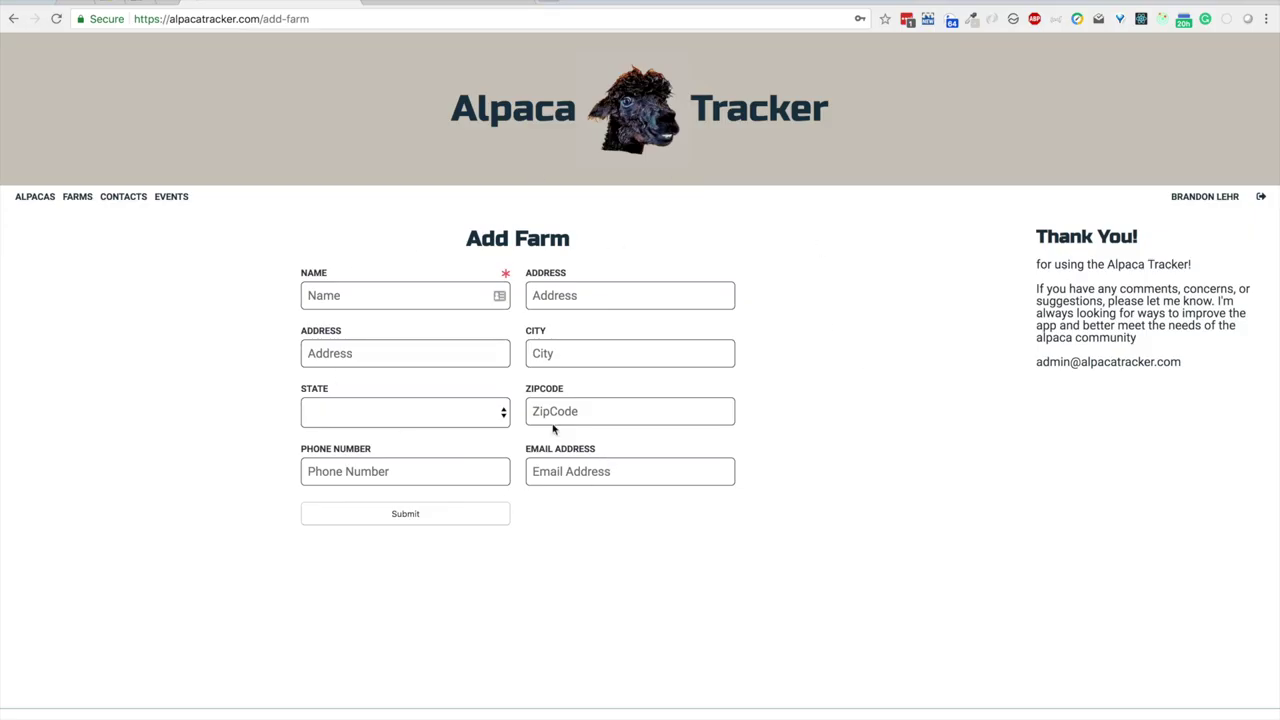
left_click(499, 295)
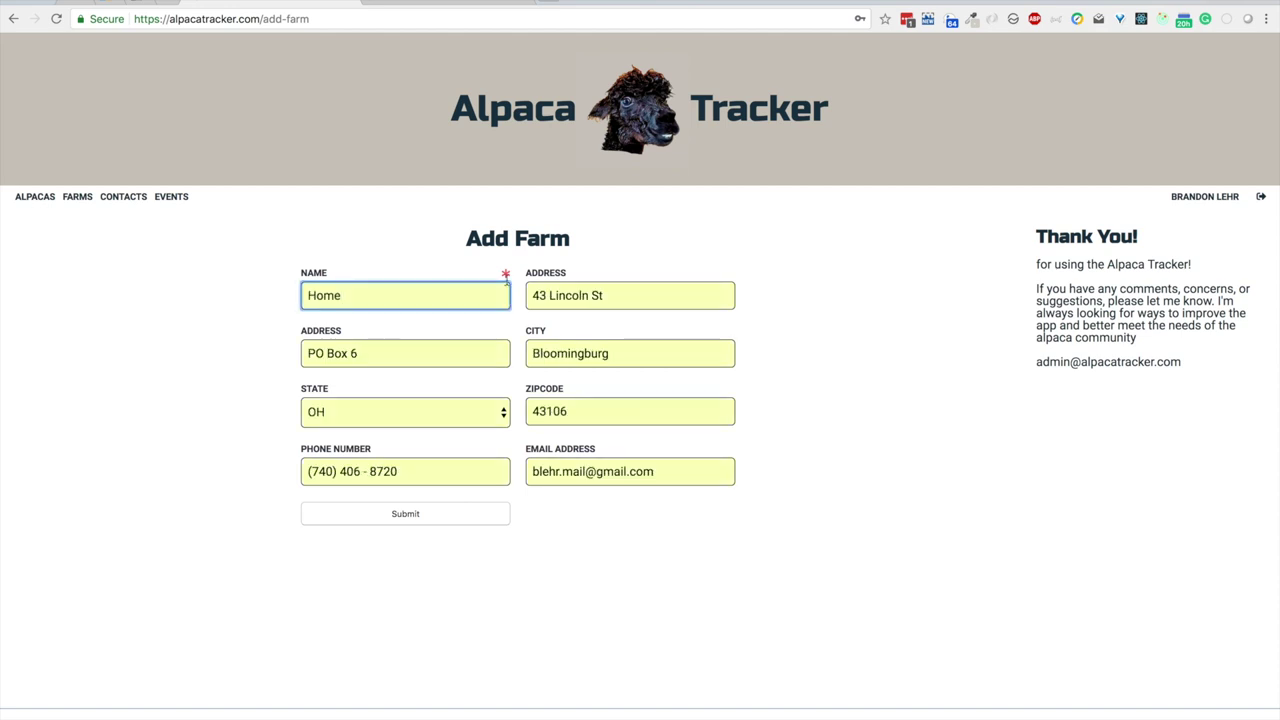
left_click(726, 259)
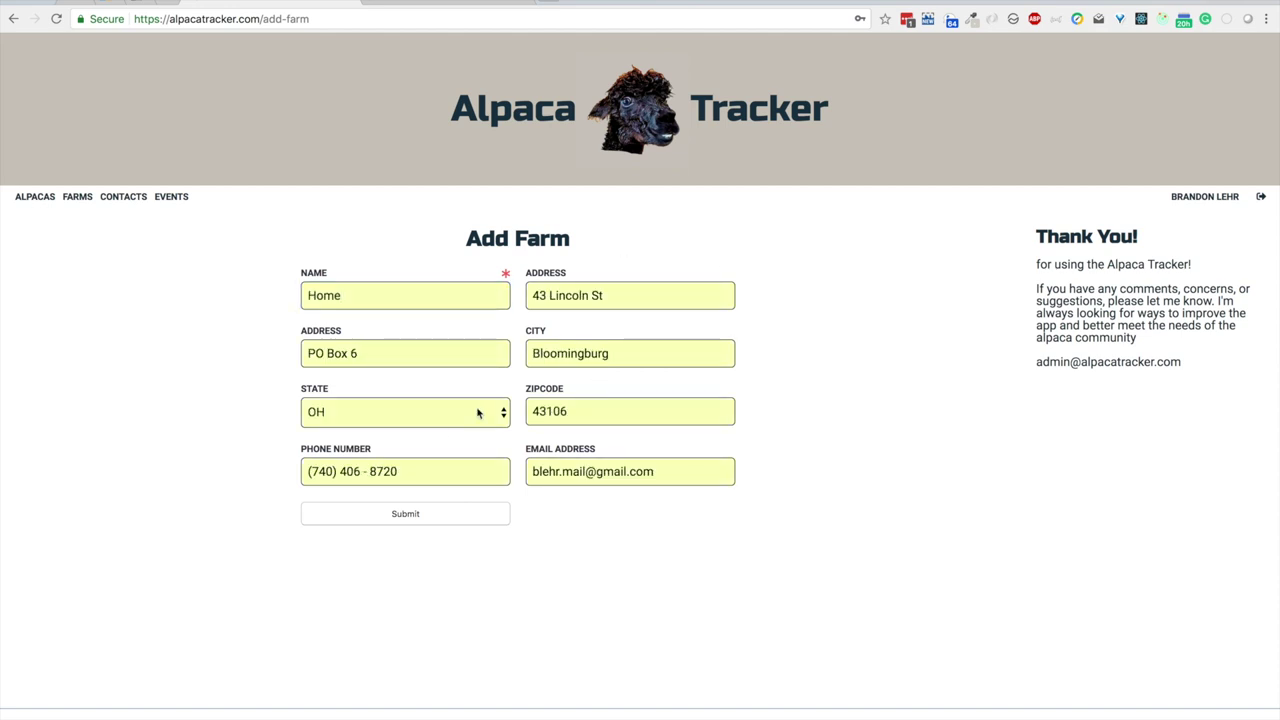
left_click(413, 515)
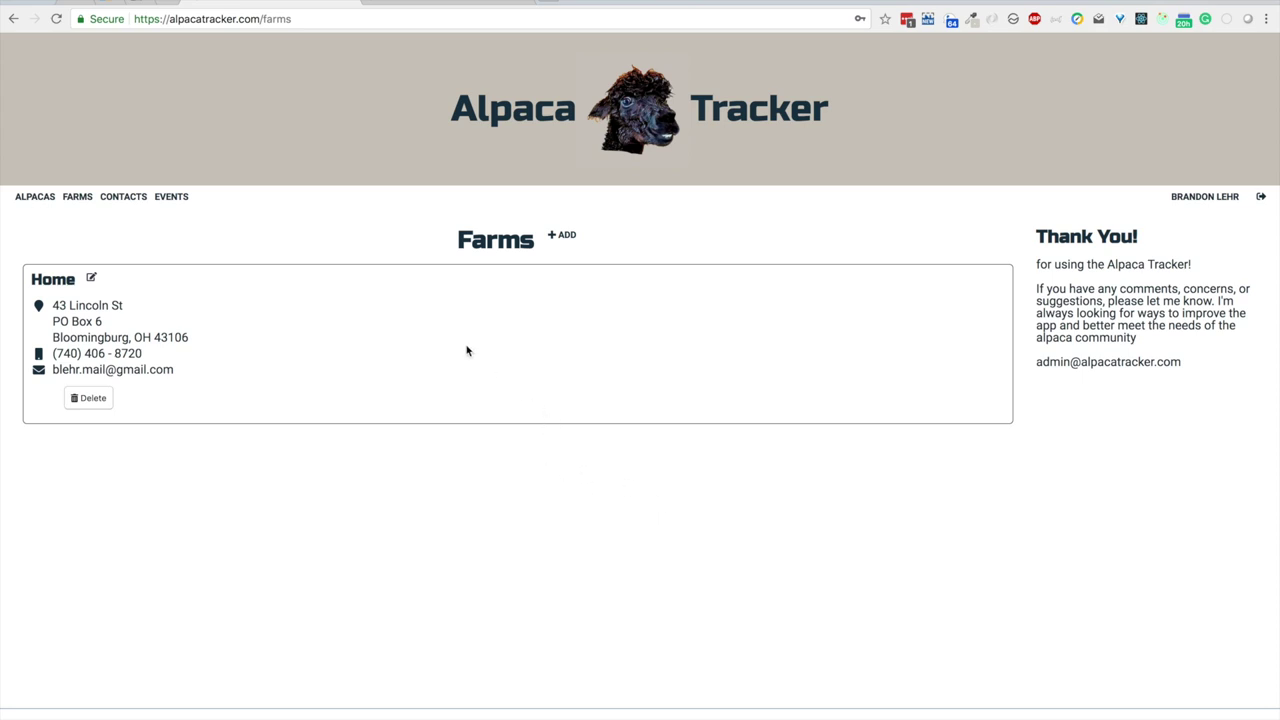
Step: Import the four alpacas from Desktop export.csv via Upload CSV and view the Home farm
left_click(36, 197)
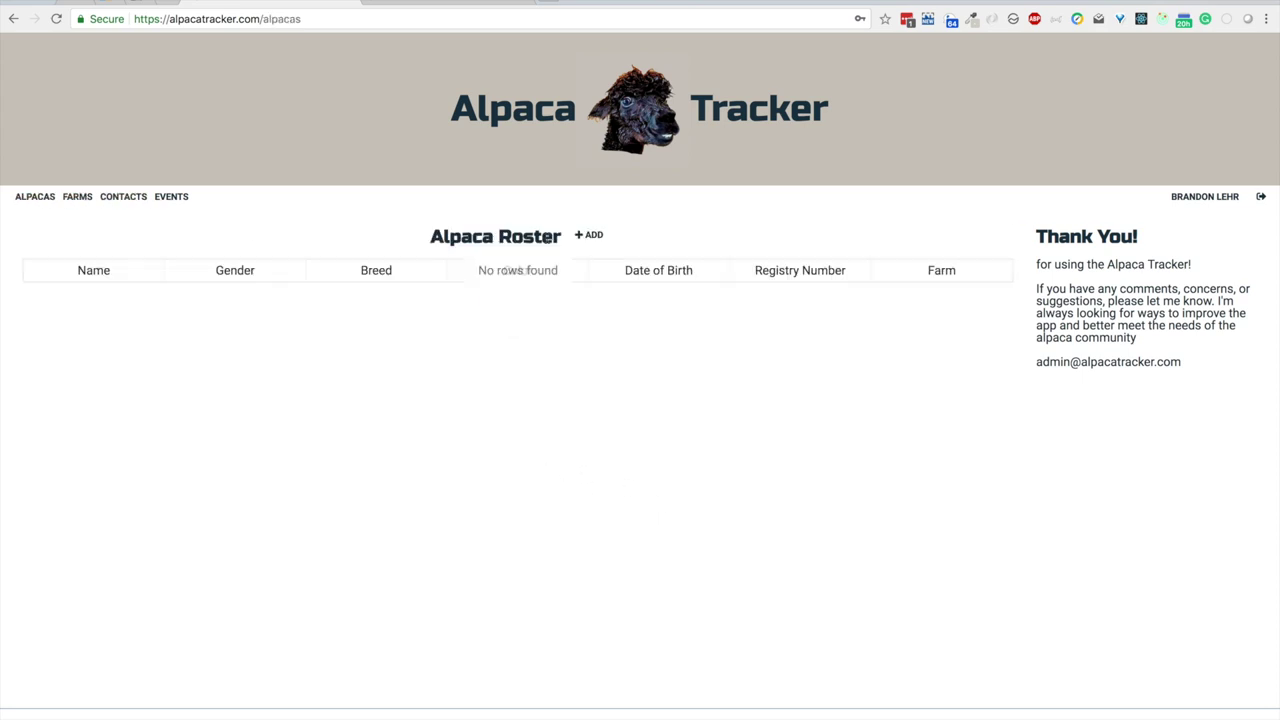
left_click(590, 236)
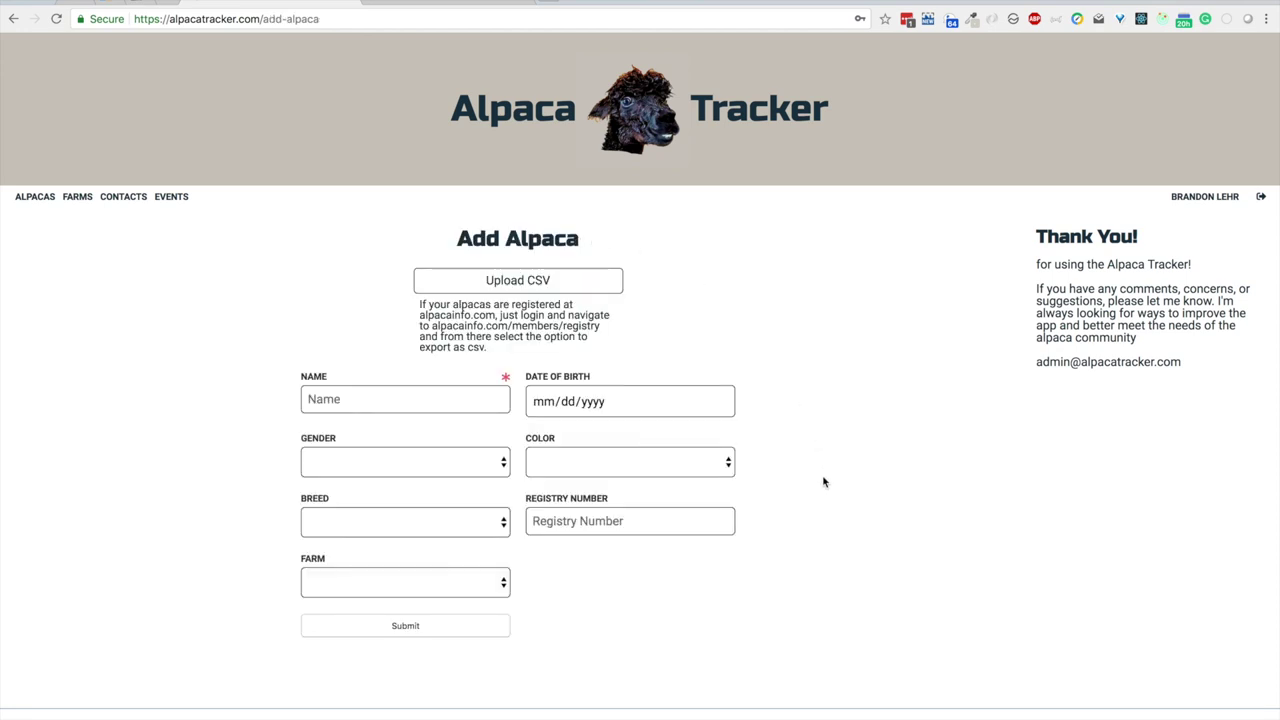
scroll(823, 482, "down", 2)
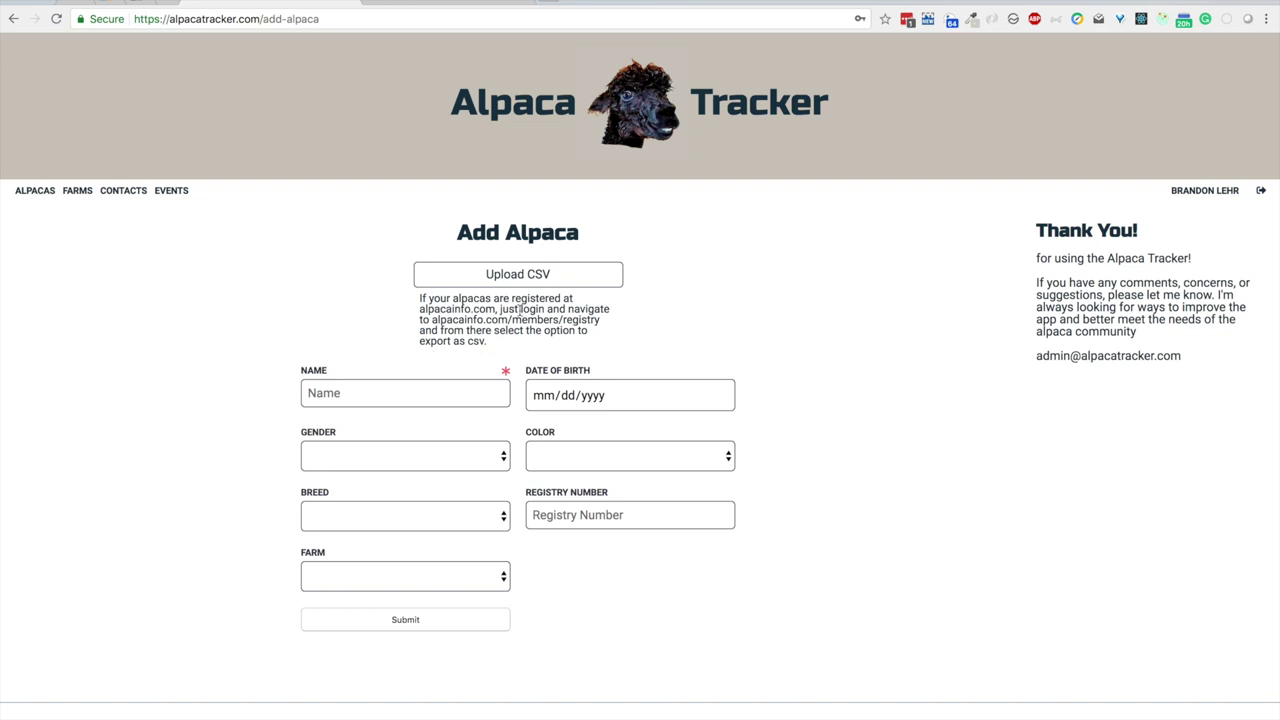
left_click(520, 274)
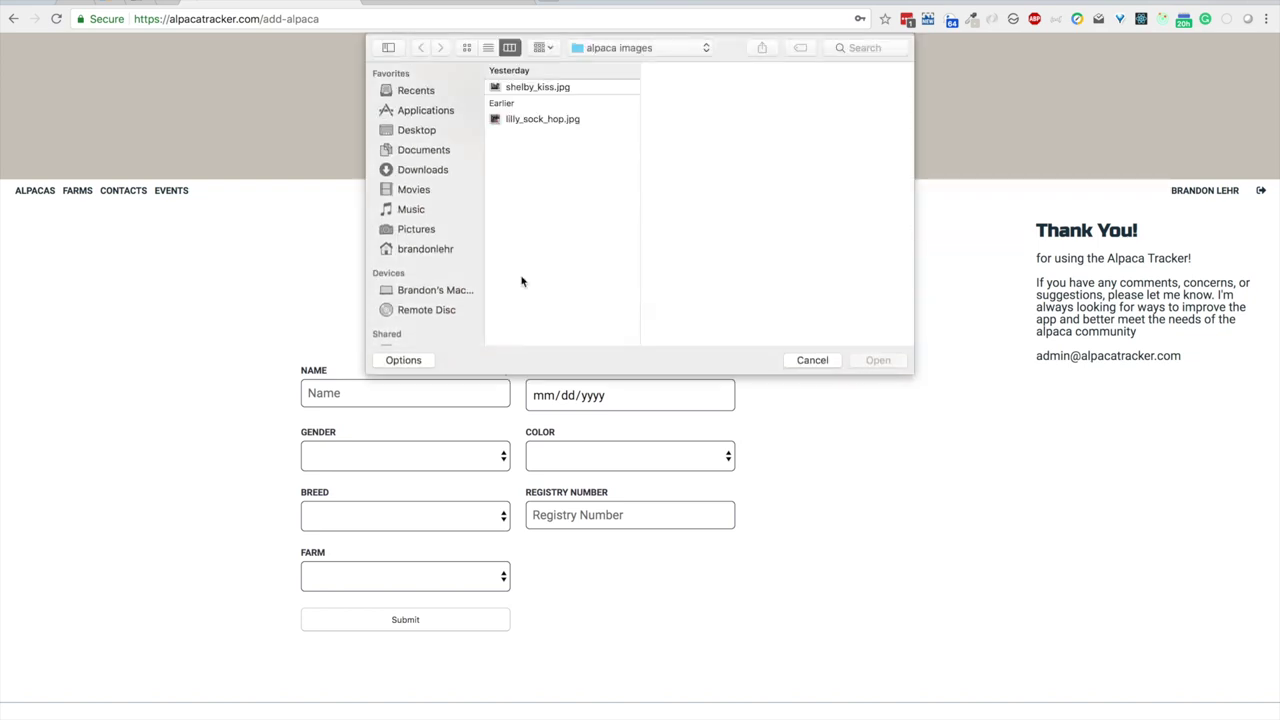
left_click(430, 131)
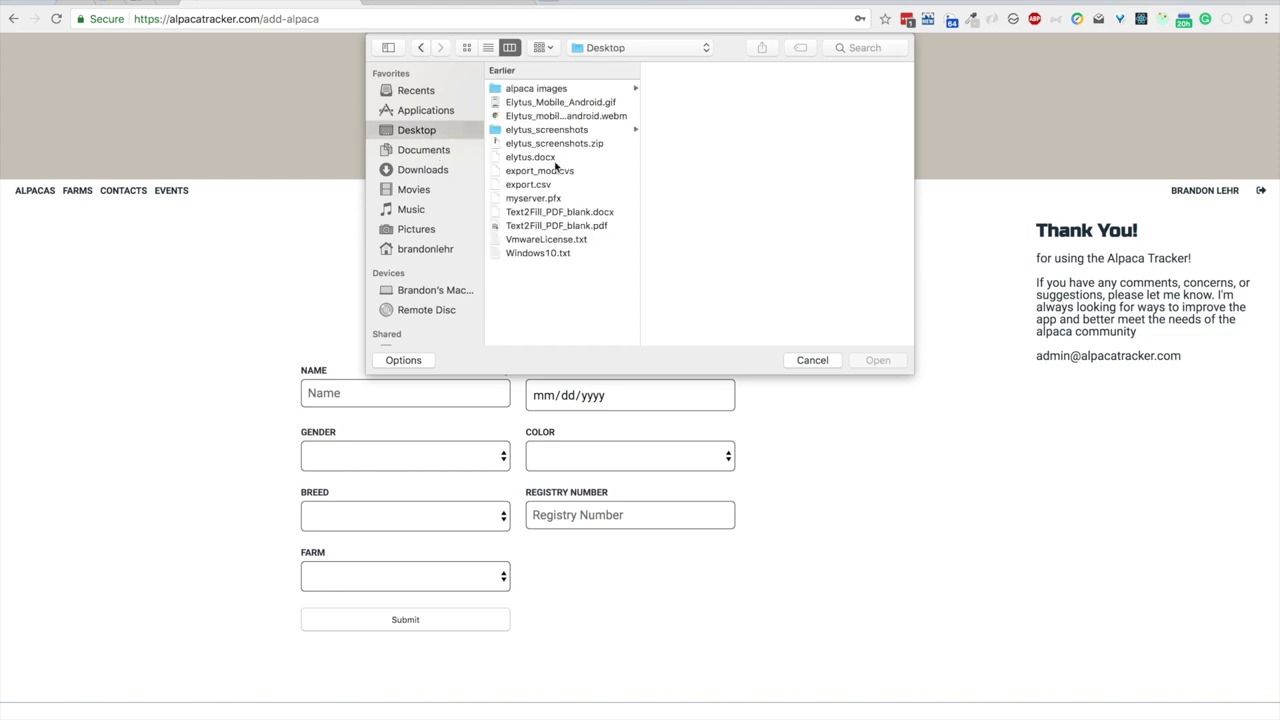
double_click(527, 185)
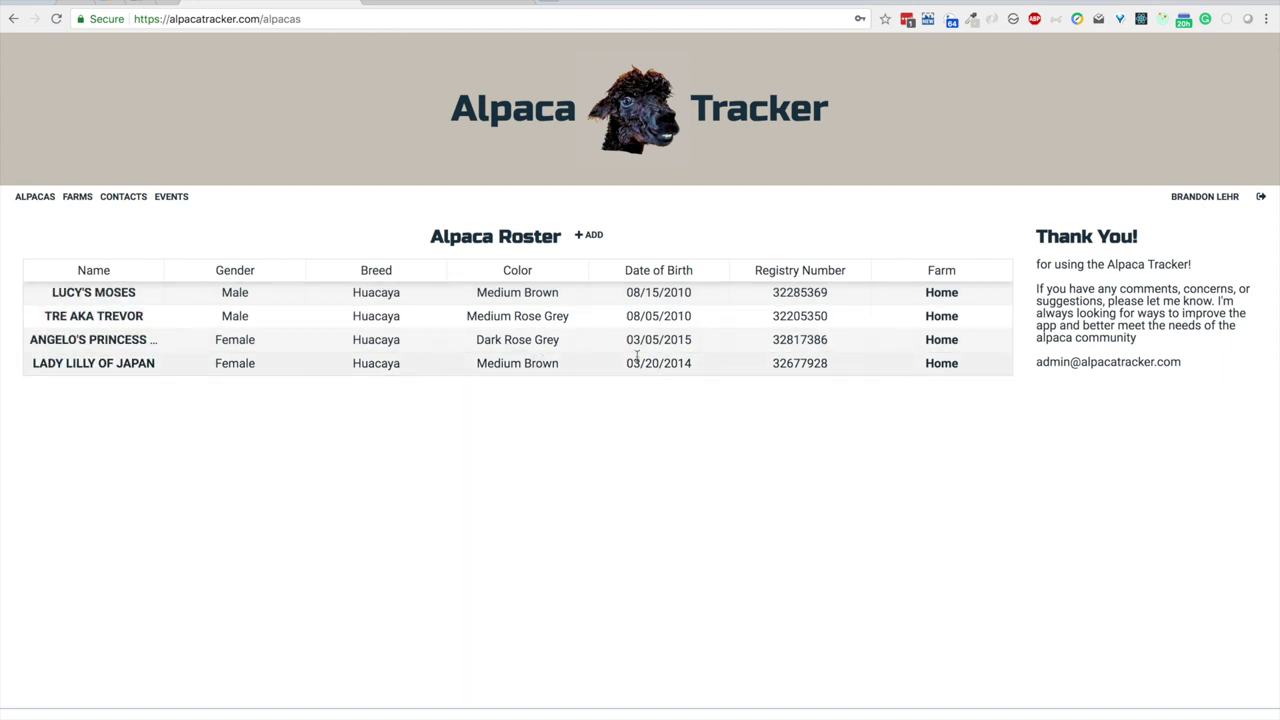
left_click(943, 293)
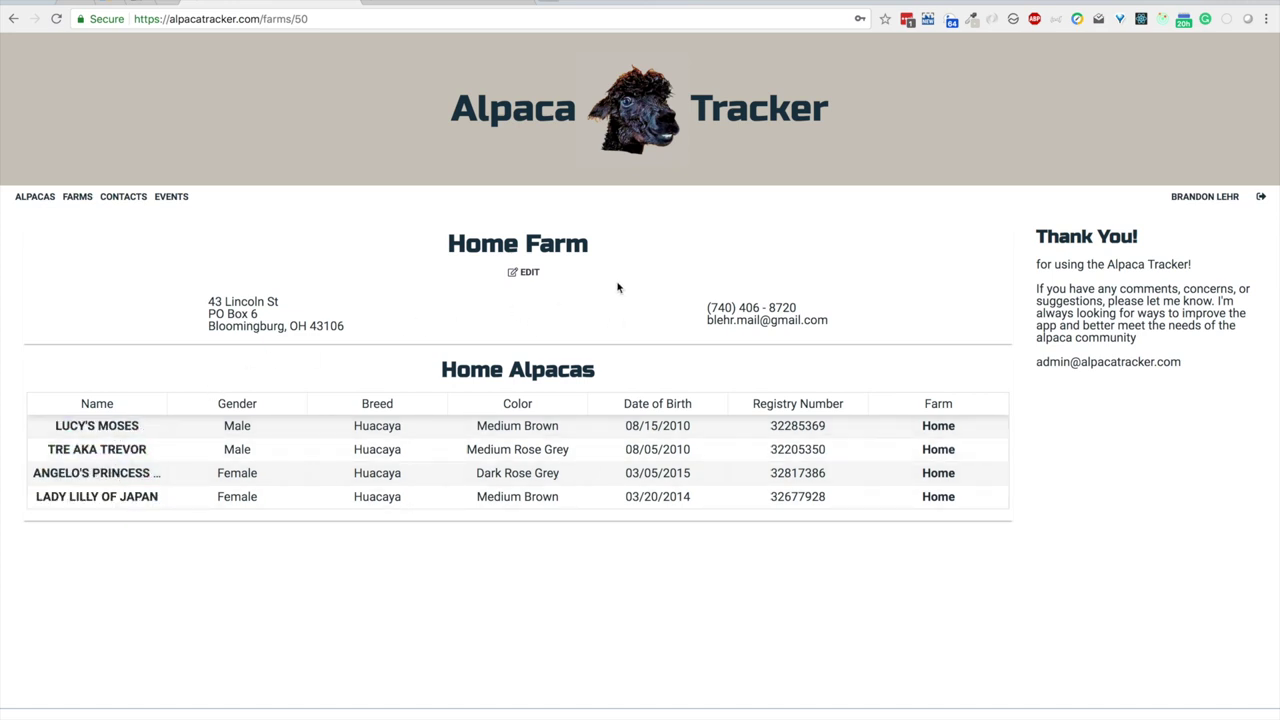
Step: Back on the roster, drag the Name column border right to show ANGELO'S PRINCESS SHELBY ROSALIND
left_click(25, 201)
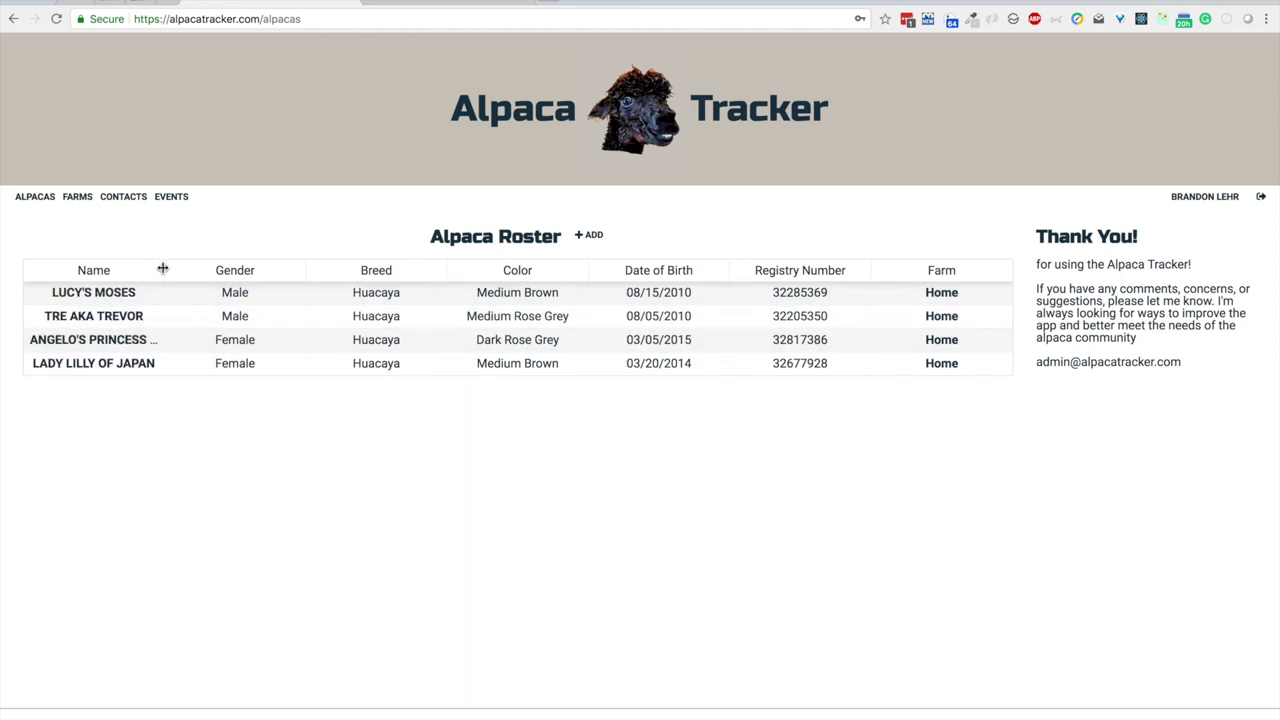
left_click(162, 268)
left_click_drag(162, 268, 291, 272)
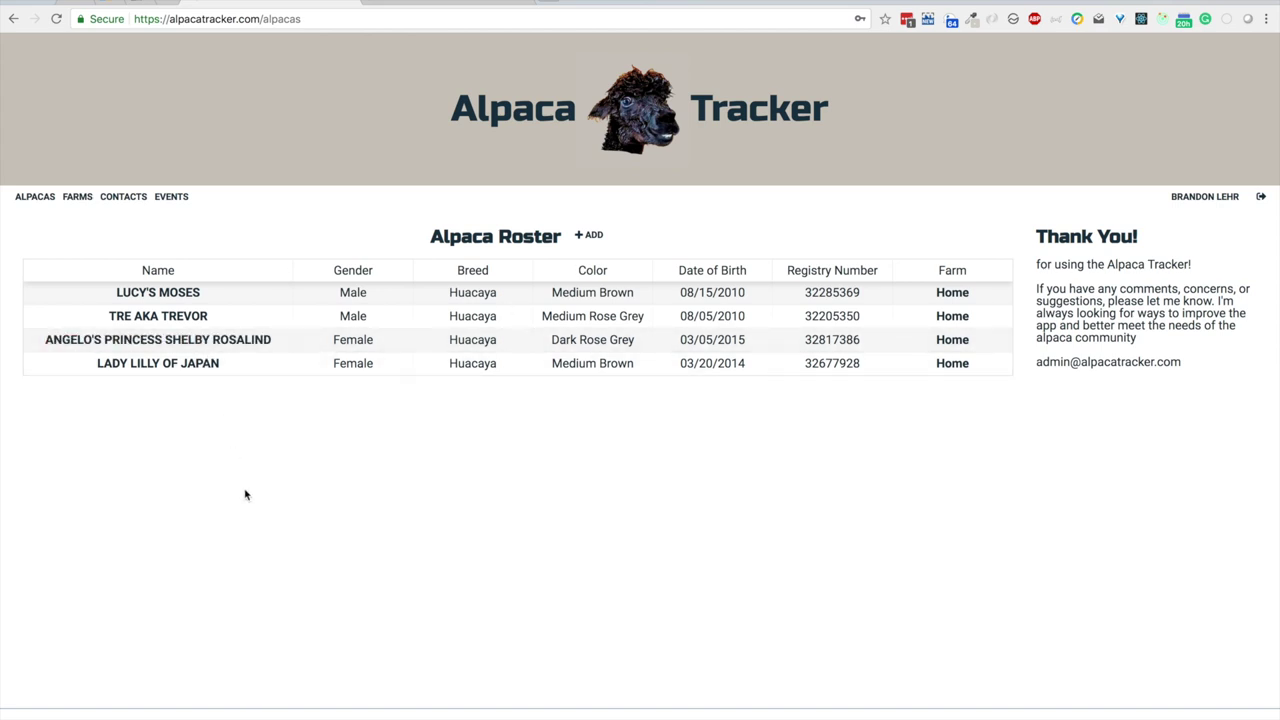
Step: Open ANGELO'S PRINCESS SHELBY ROSALIND's details: female Dark Rose Grey Huacaya born 03/05/2015
left_click(207, 343)
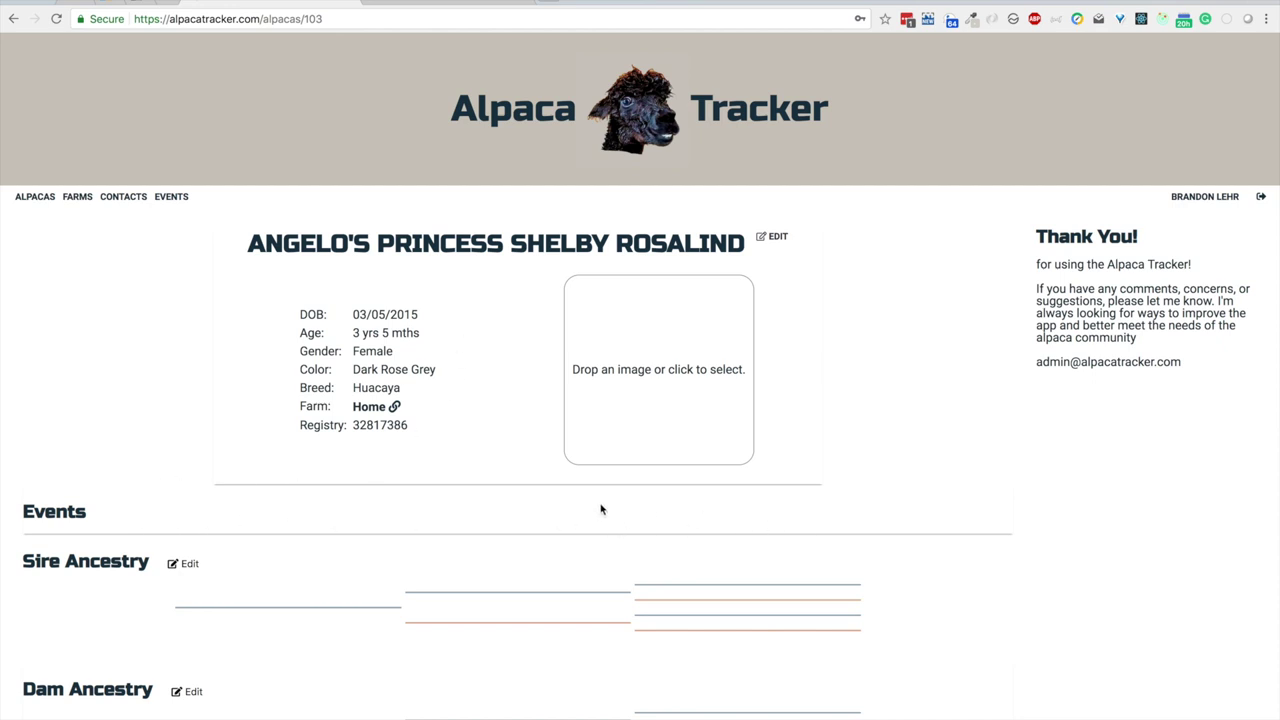
scroll(601, 510, "down", 3)
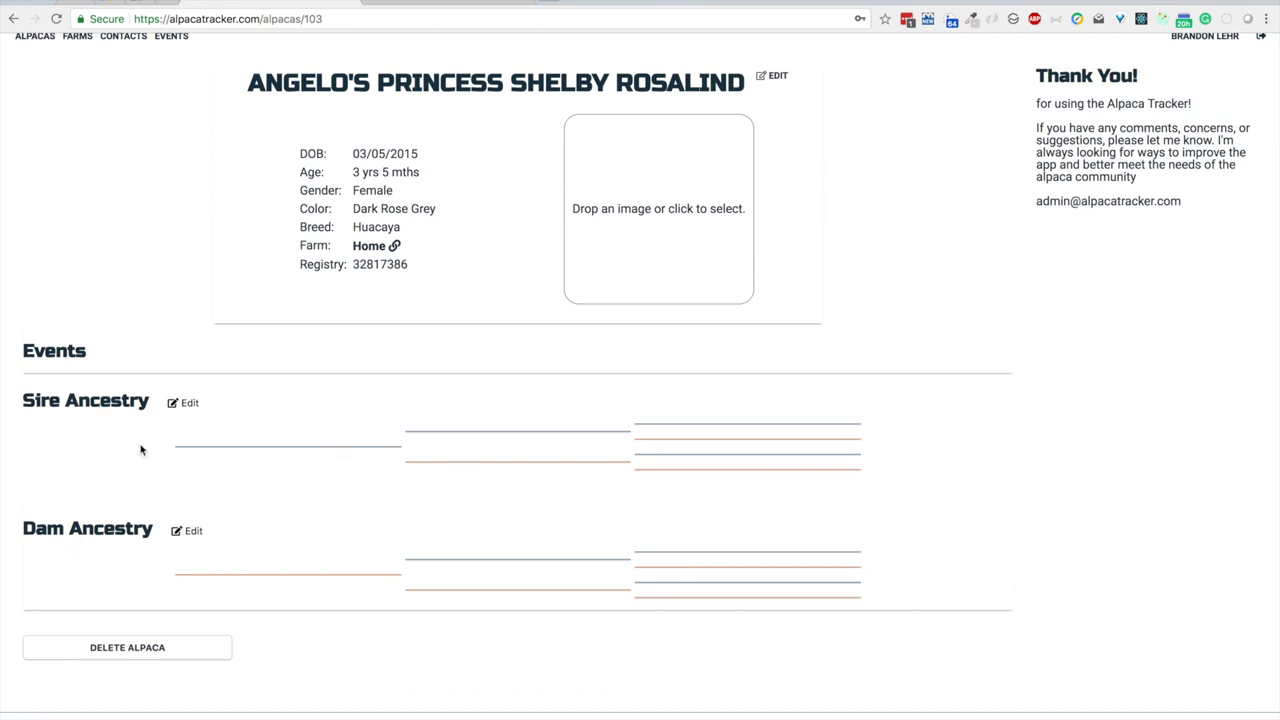
left_click(184, 402)
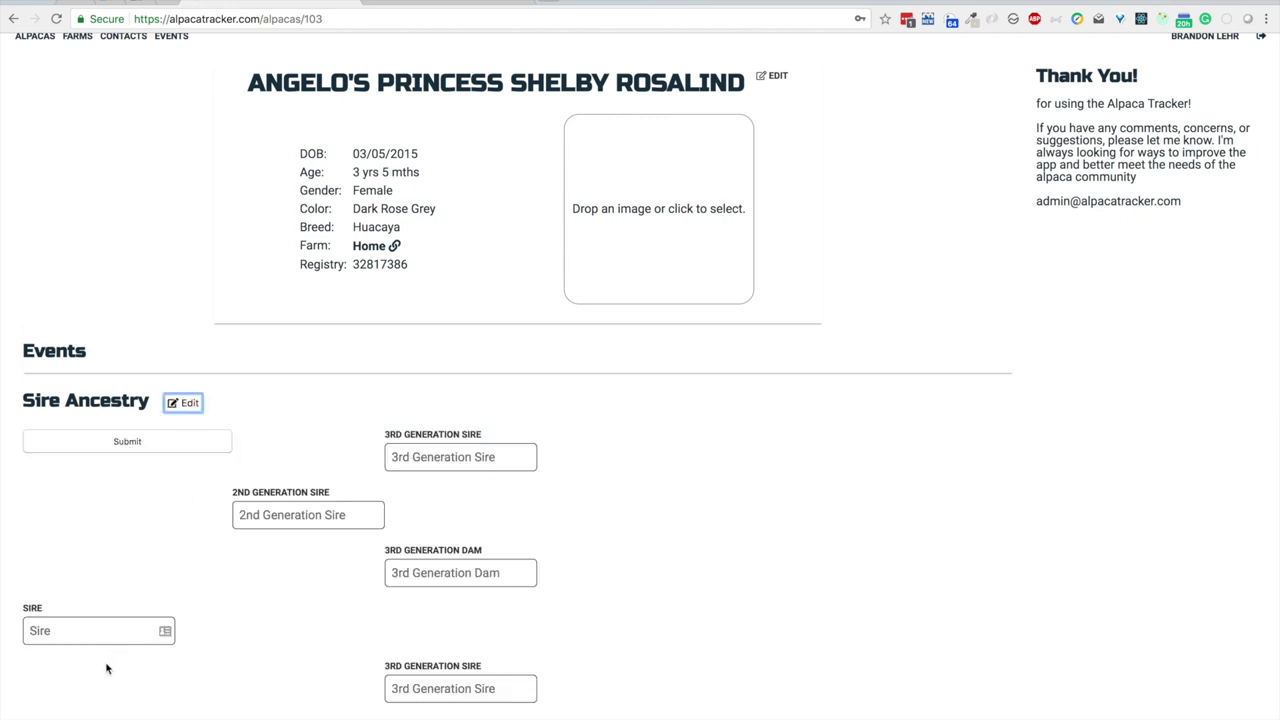
left_click(107, 628)
left_click(290, 517)
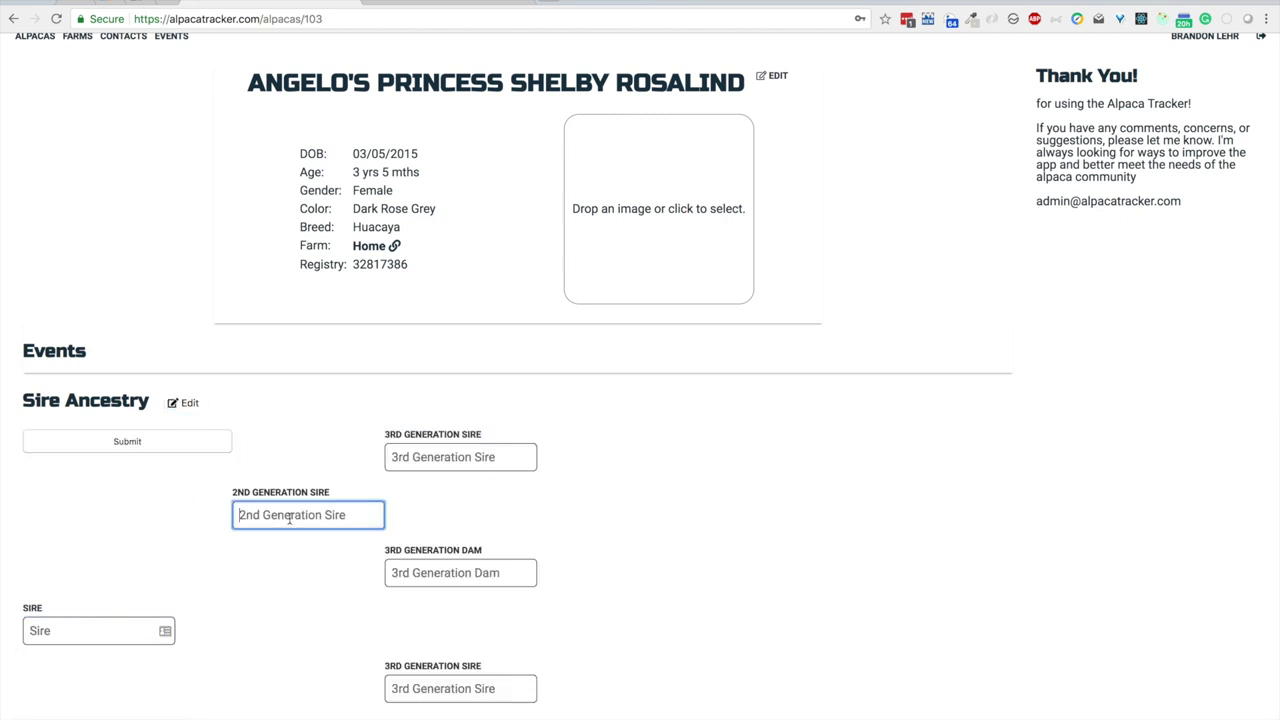
left_click(425, 467)
left_click(332, 433)
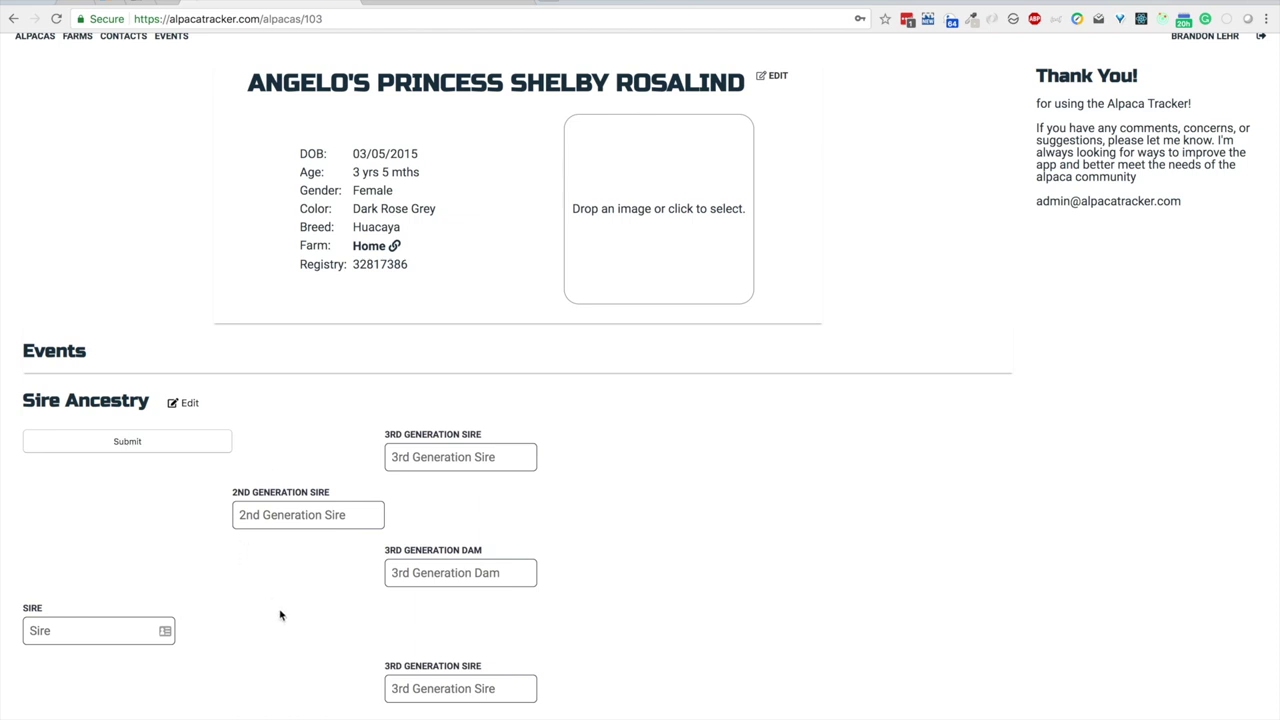
scroll(280, 612, "down", 3)
scroll(280, 610, "up", 2)
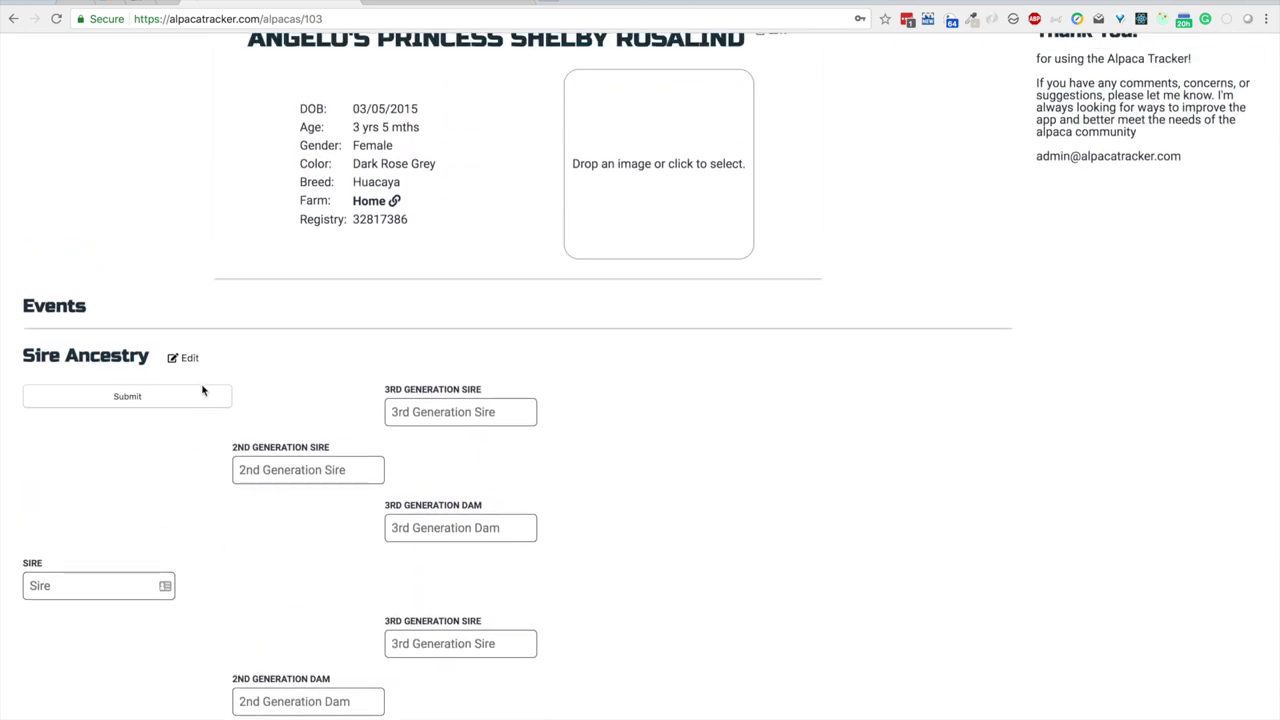
left_click(184, 362)
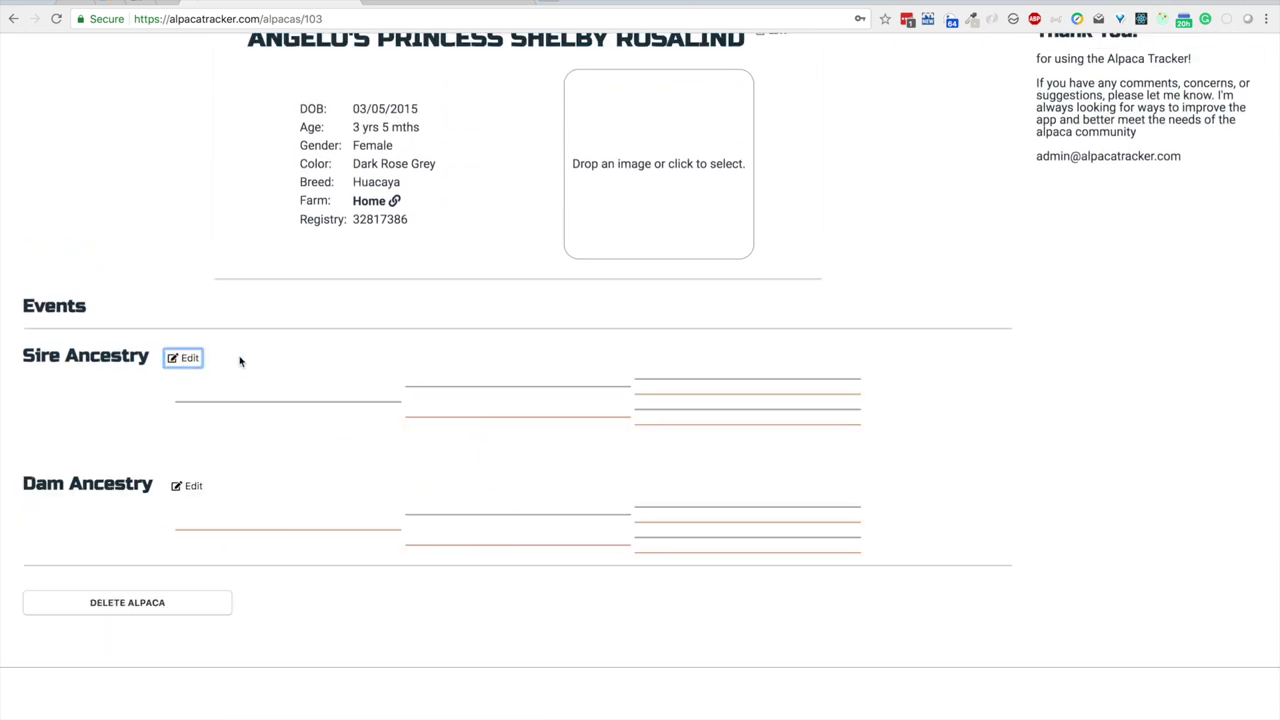
scroll(283, 517, "up", 3)
scroll(281, 515, "up", 1)
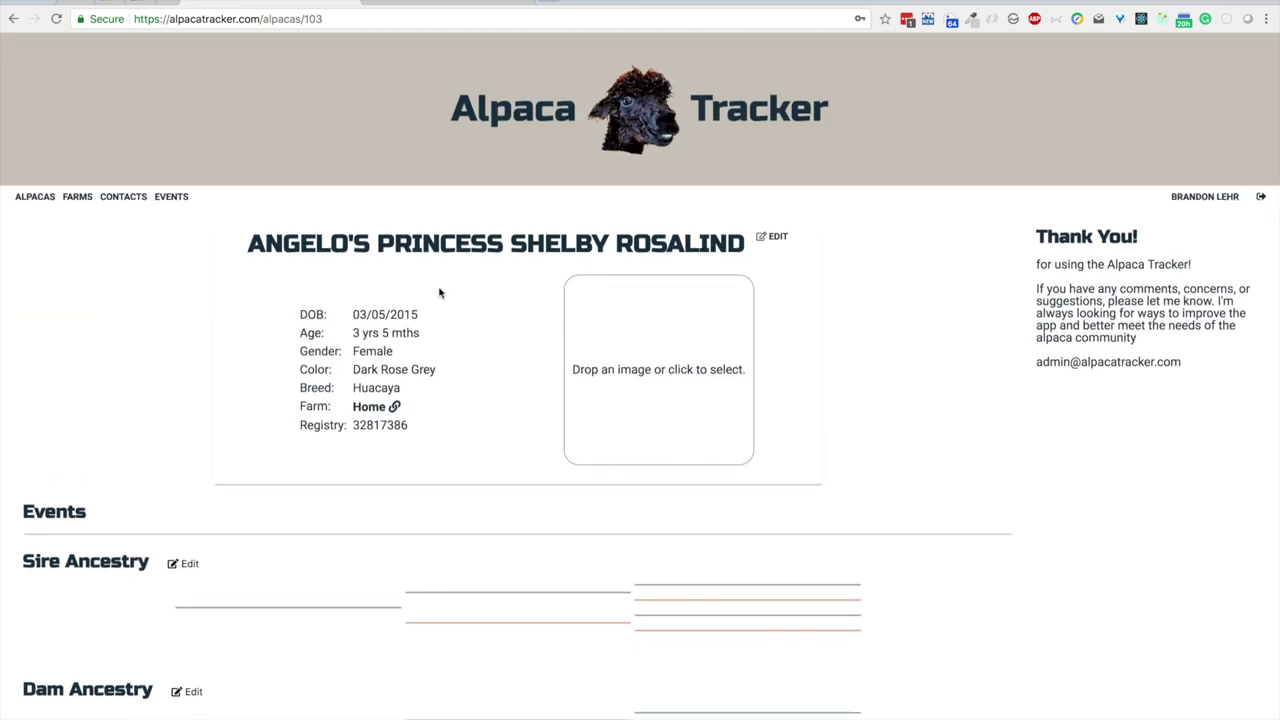
left_click(772, 244)
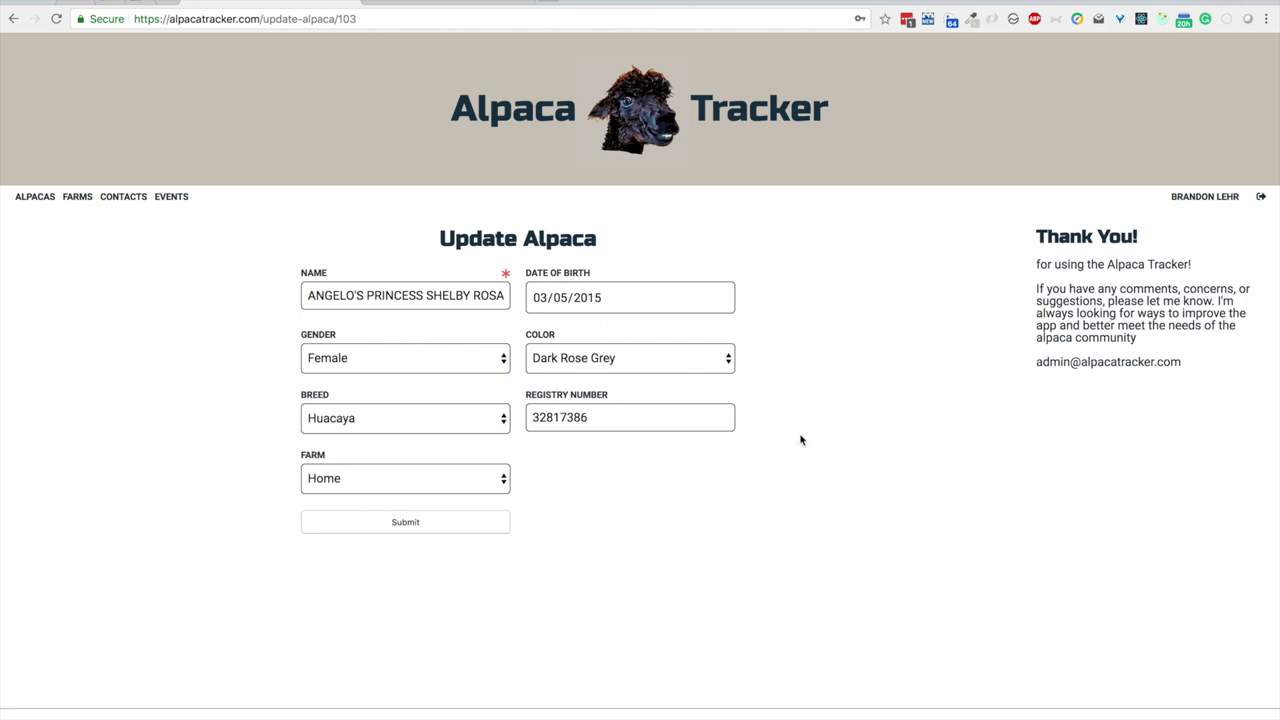
left_click(434, 358)
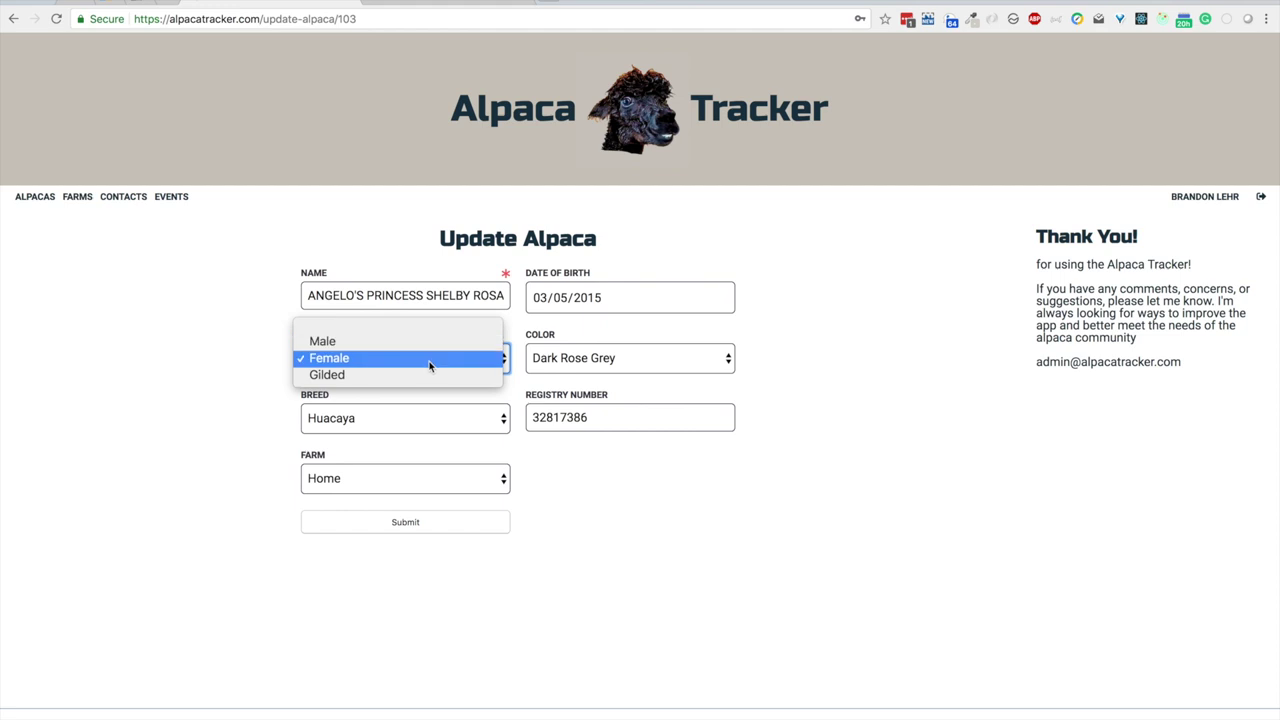
left_click(429, 357)
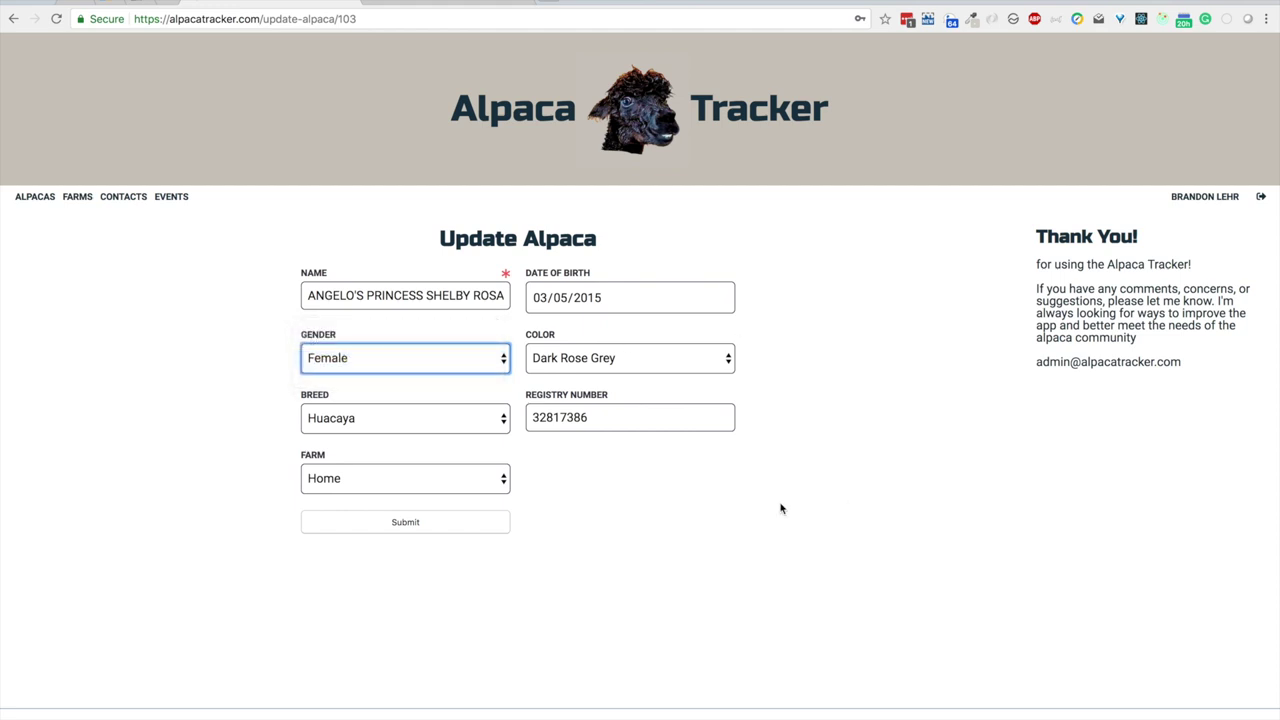
left_click(13, 19)
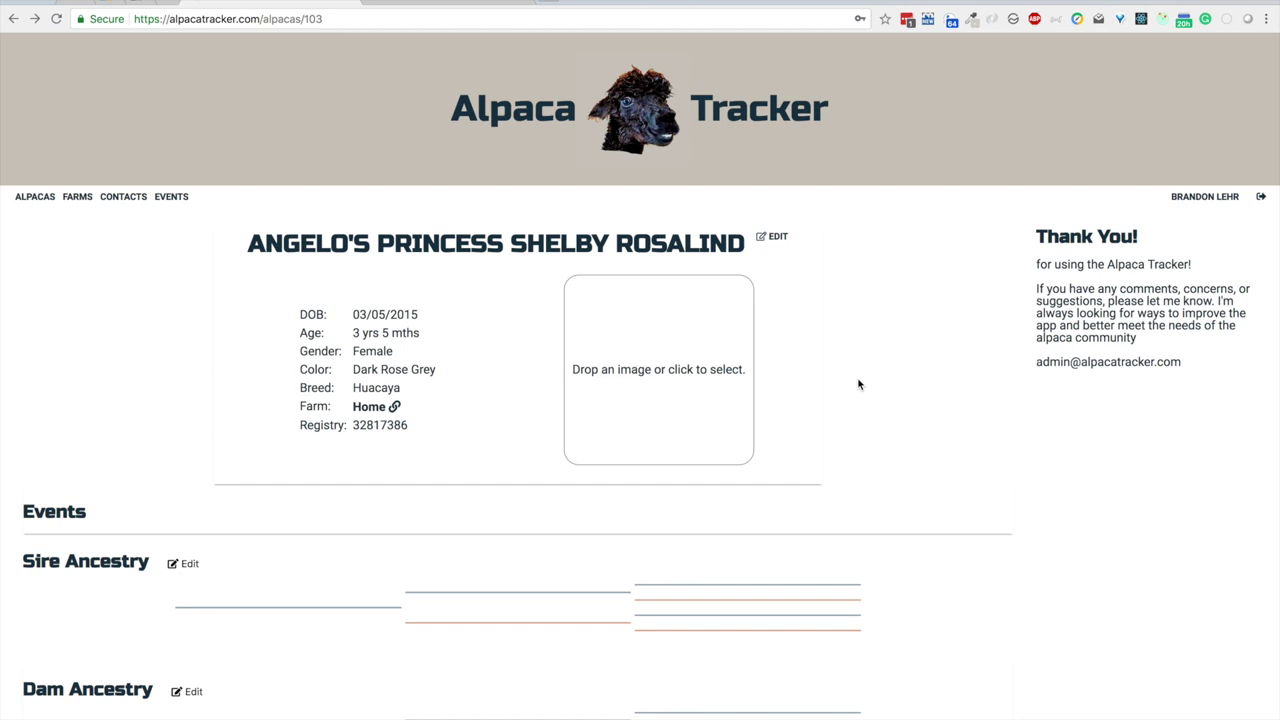
left_click(706, 366)
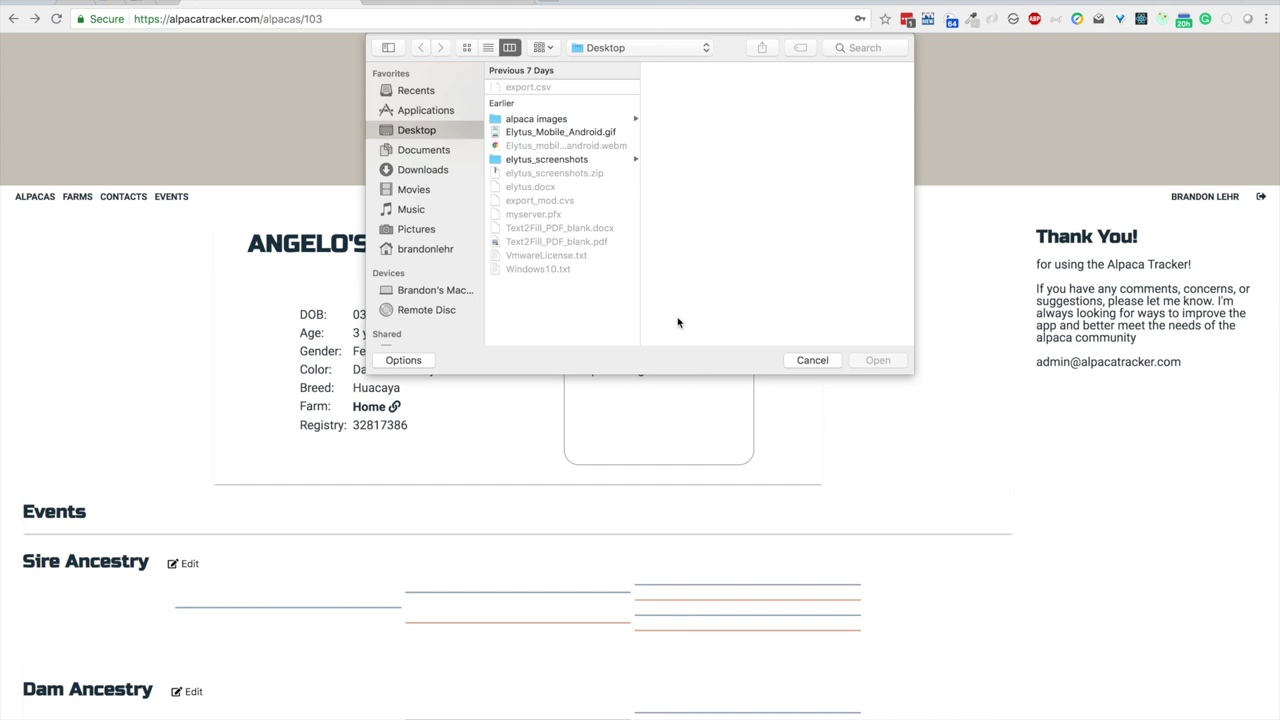
Step: Upload shelby_kiss.jpg from the Desktop alpaca images folder as Shelby's photo
left_click(548, 121)
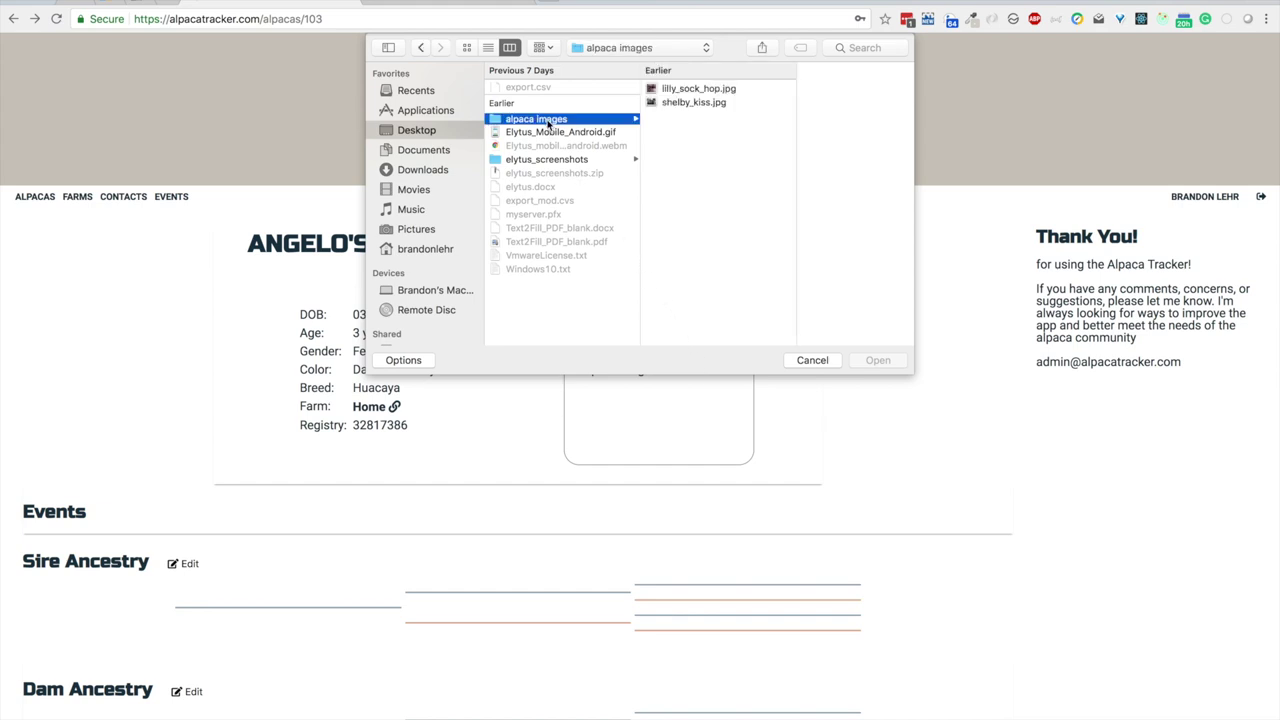
double_click(690, 103)
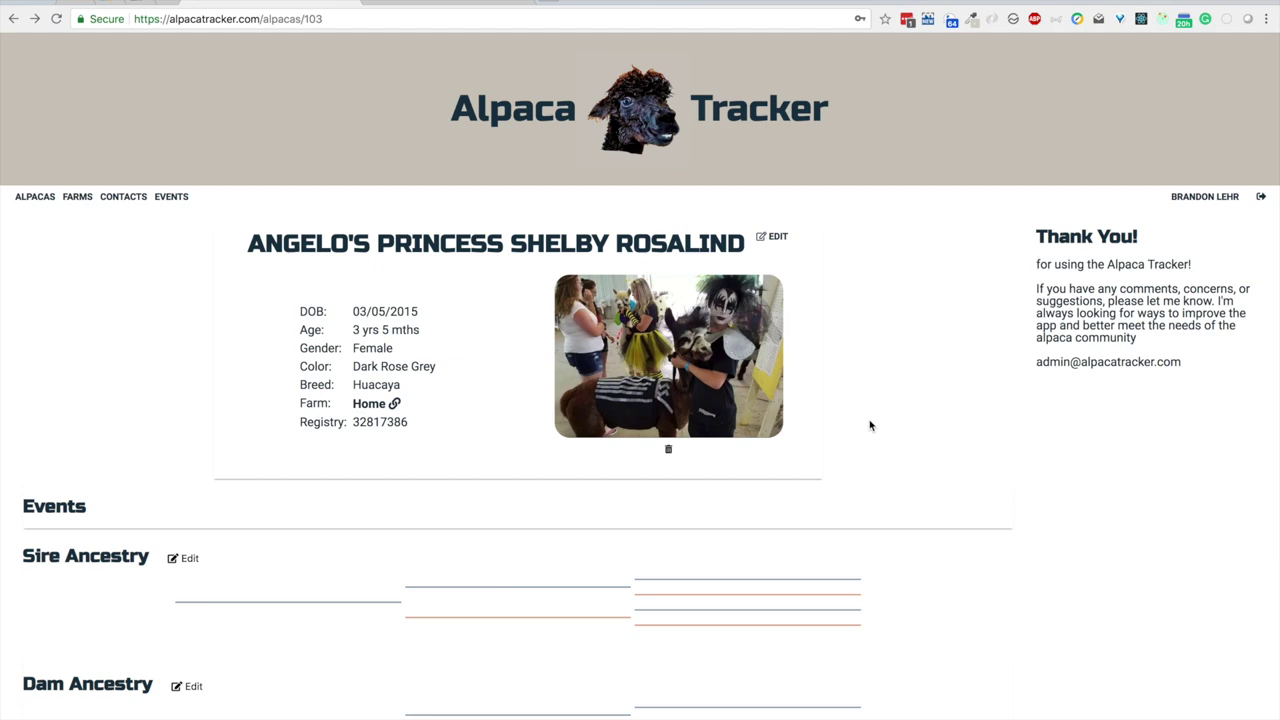
scroll(870, 425, "down", 5)
scroll(870, 425, "up", 5)
Step: Start a new event on the Events page dated 08/05/2018
left_click(184, 202)
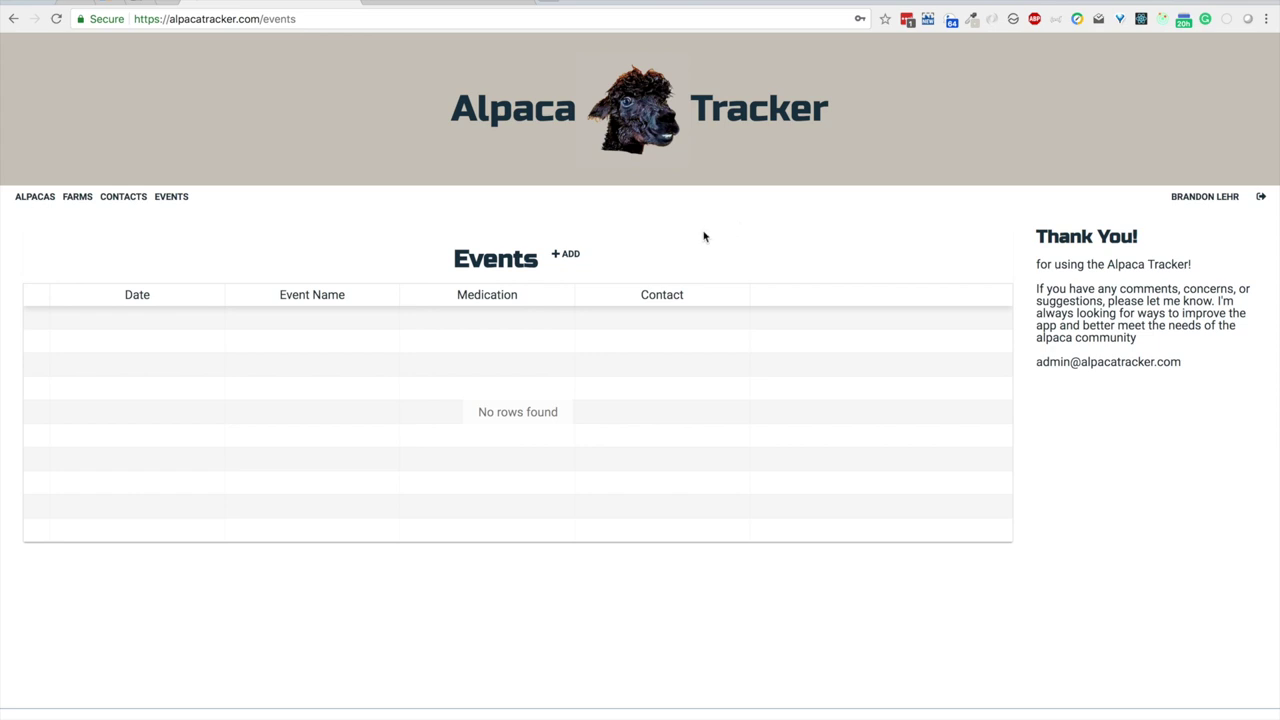
left_click(567, 257)
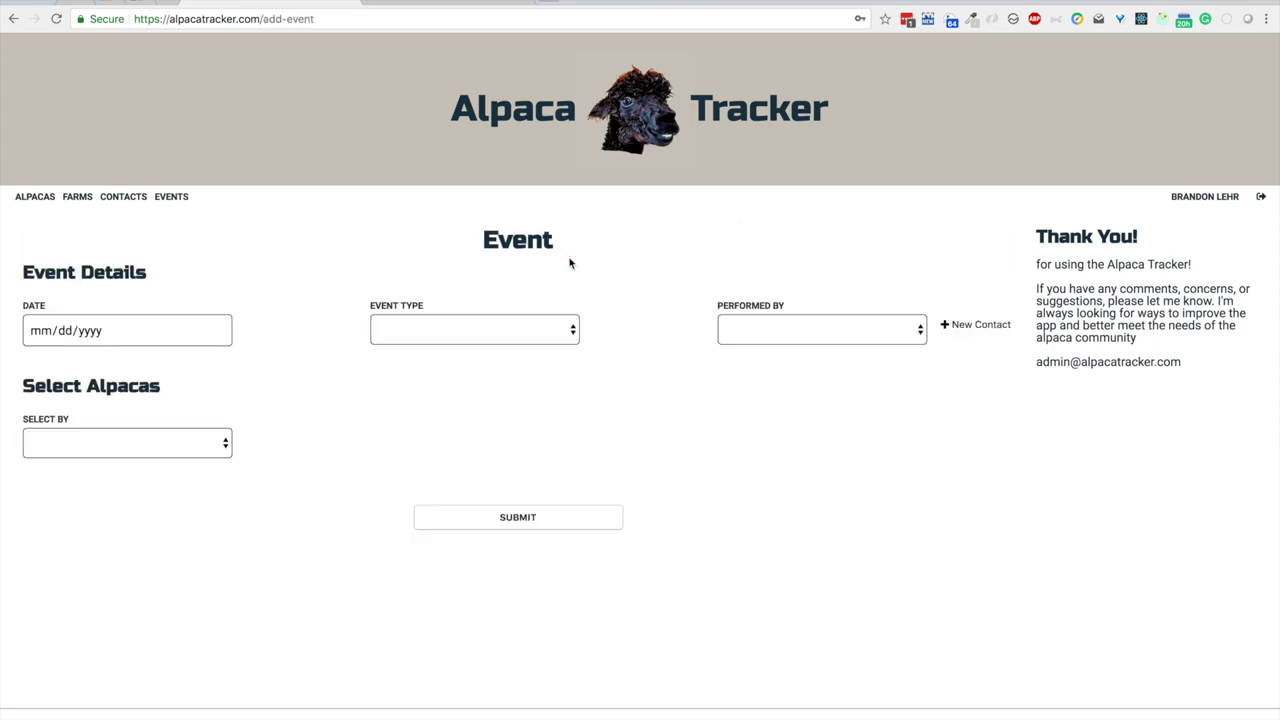
left_click(218, 331)
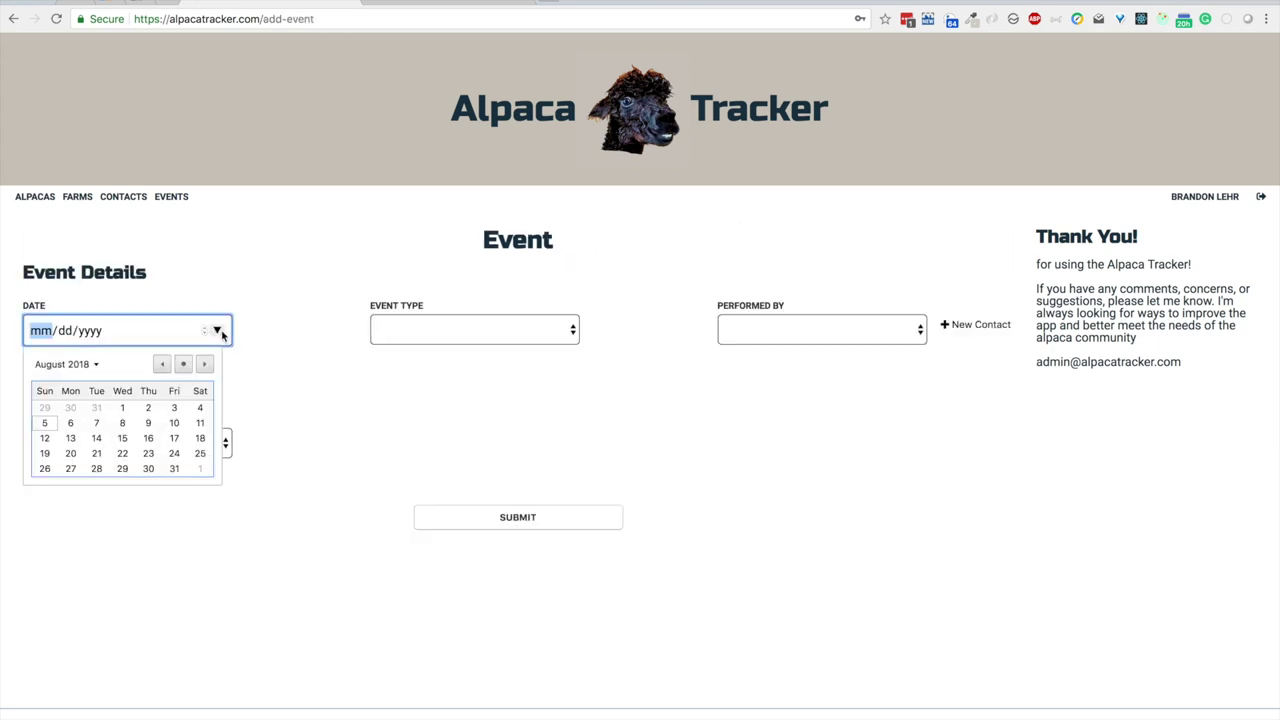
left_click(46, 423)
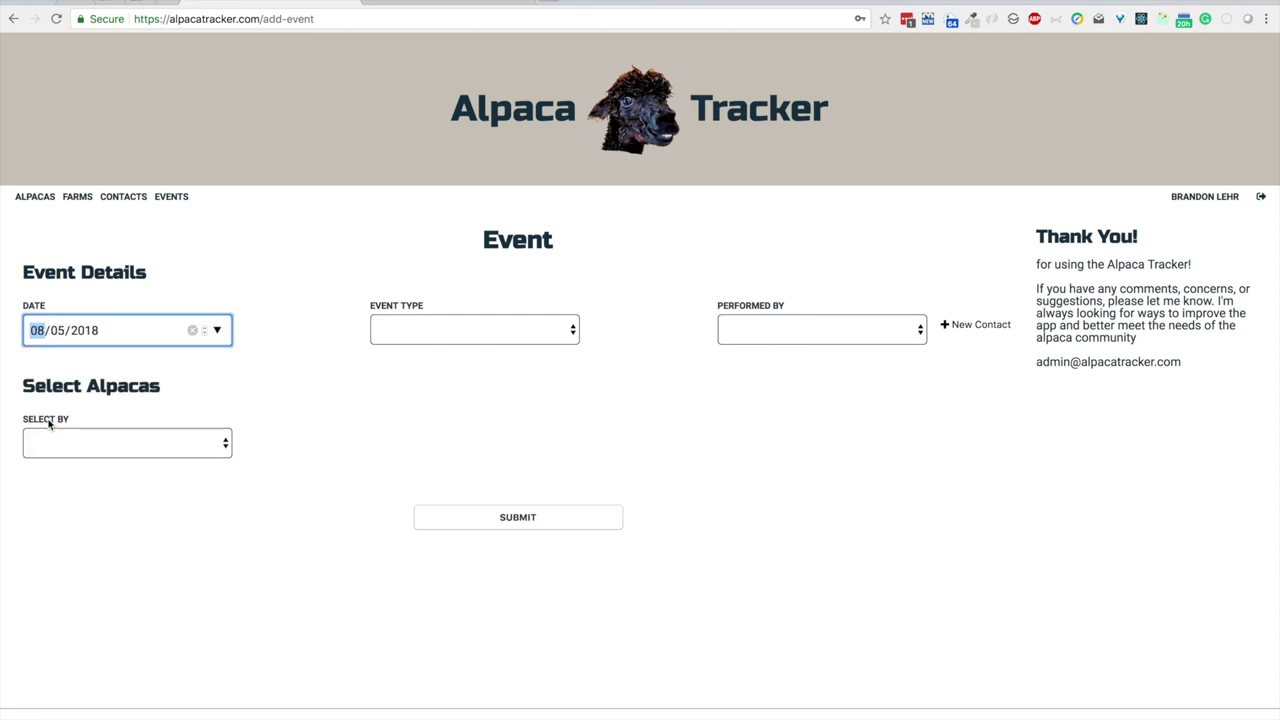
Step: Set the event type to Other after briefly trying Shear and Medication
left_click(441, 337)
left_click(443, 344)
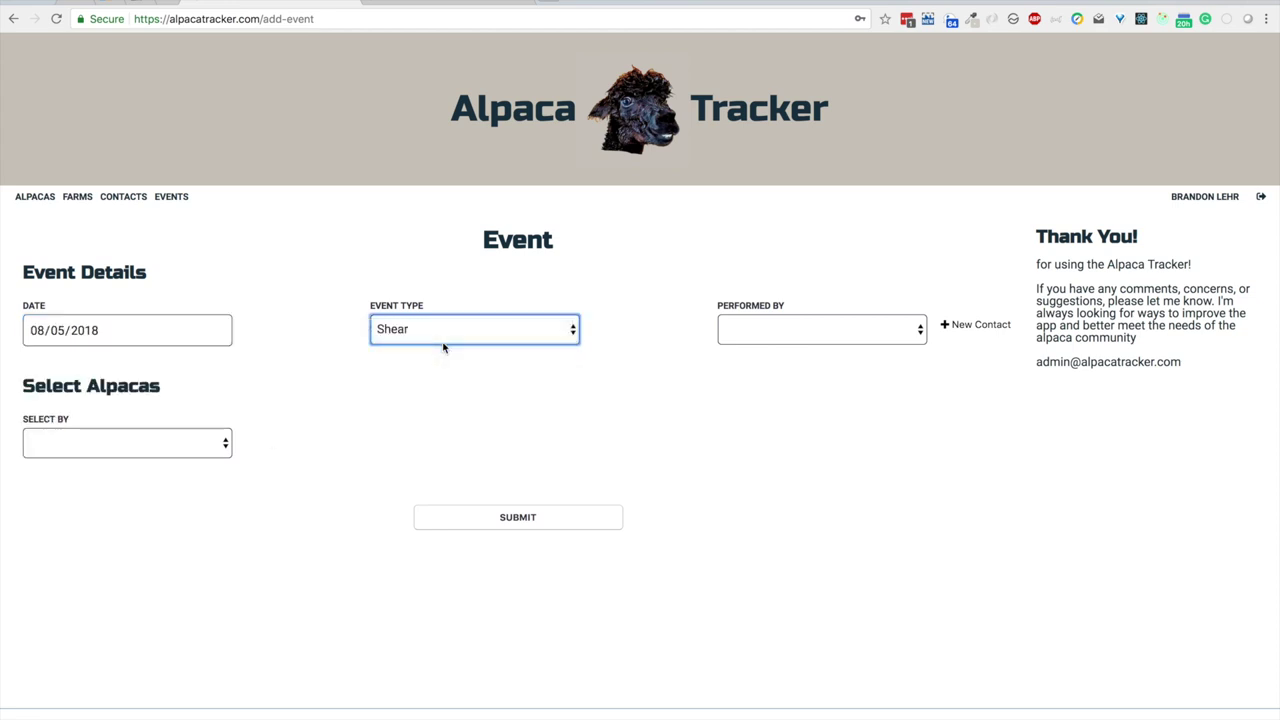
left_click(451, 331)
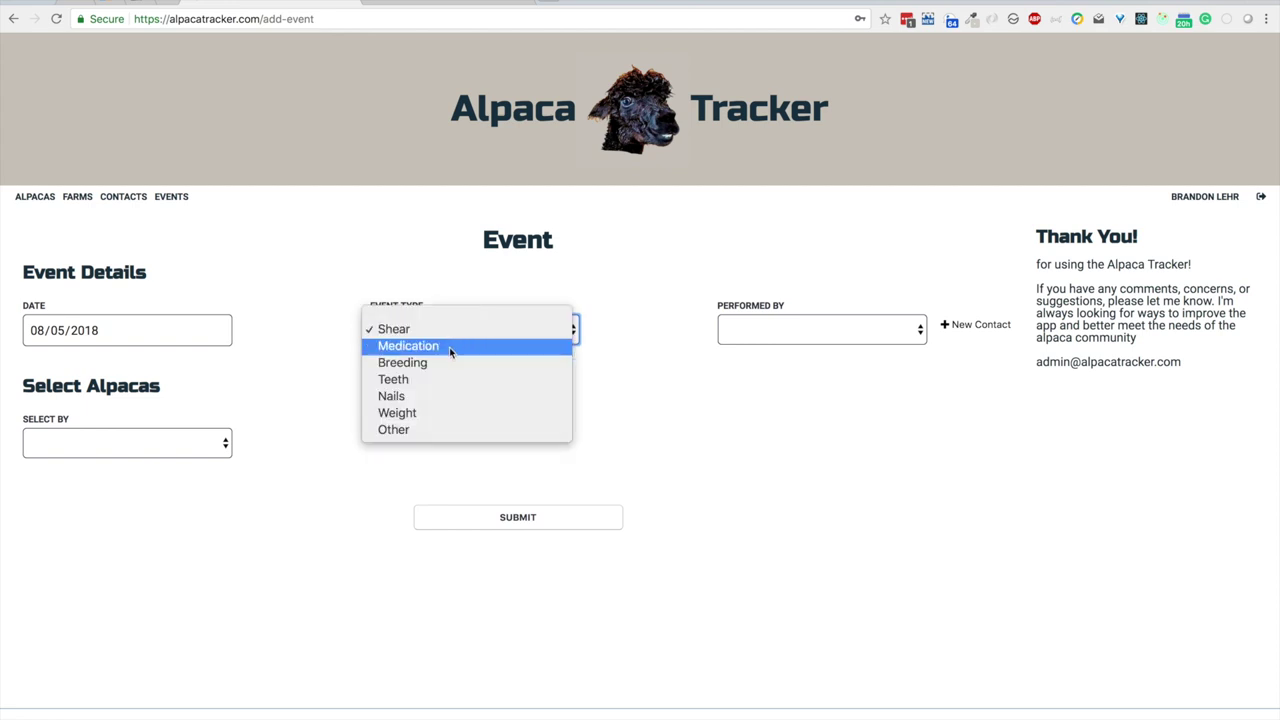
left_click(449, 347)
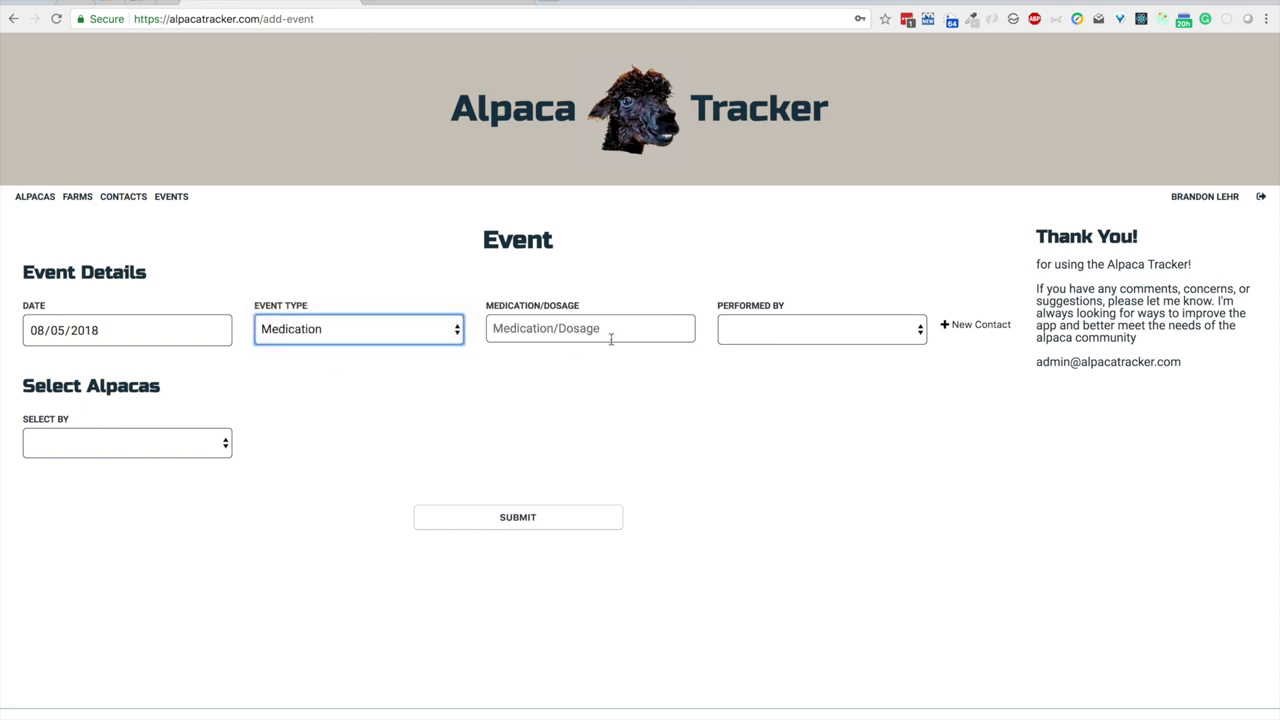
left_click(612, 333)
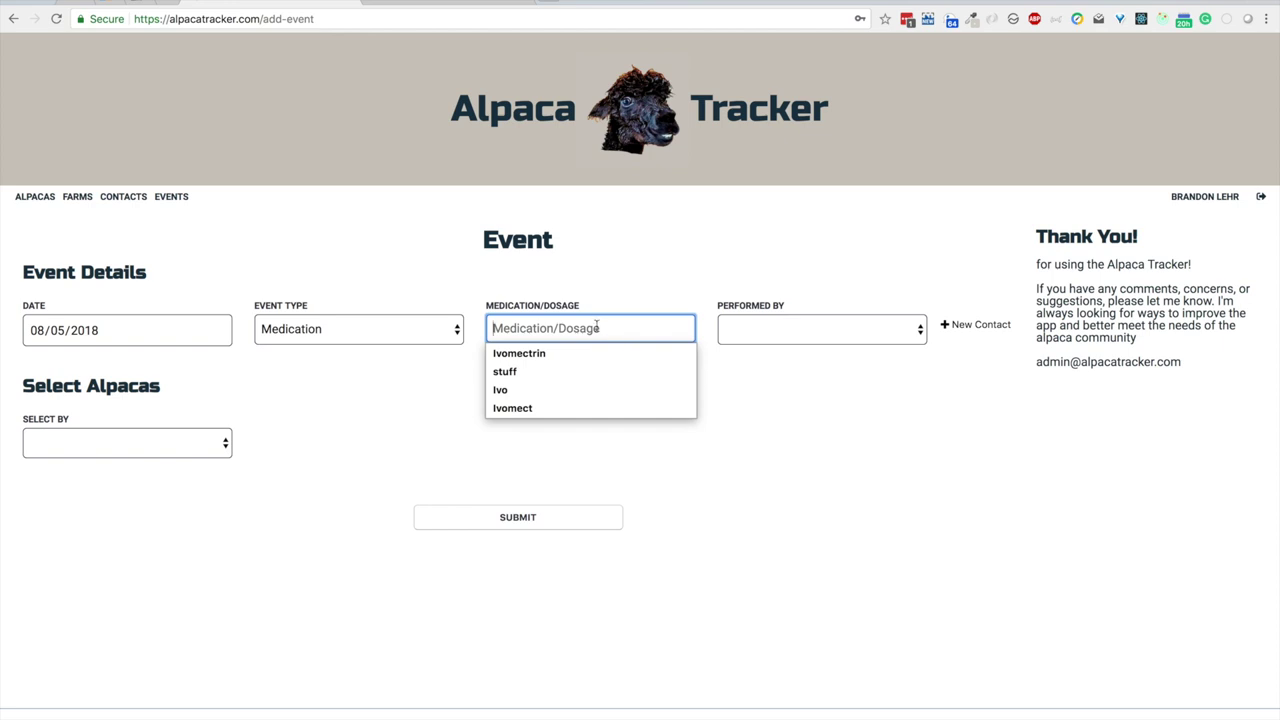
left_click(620, 272)
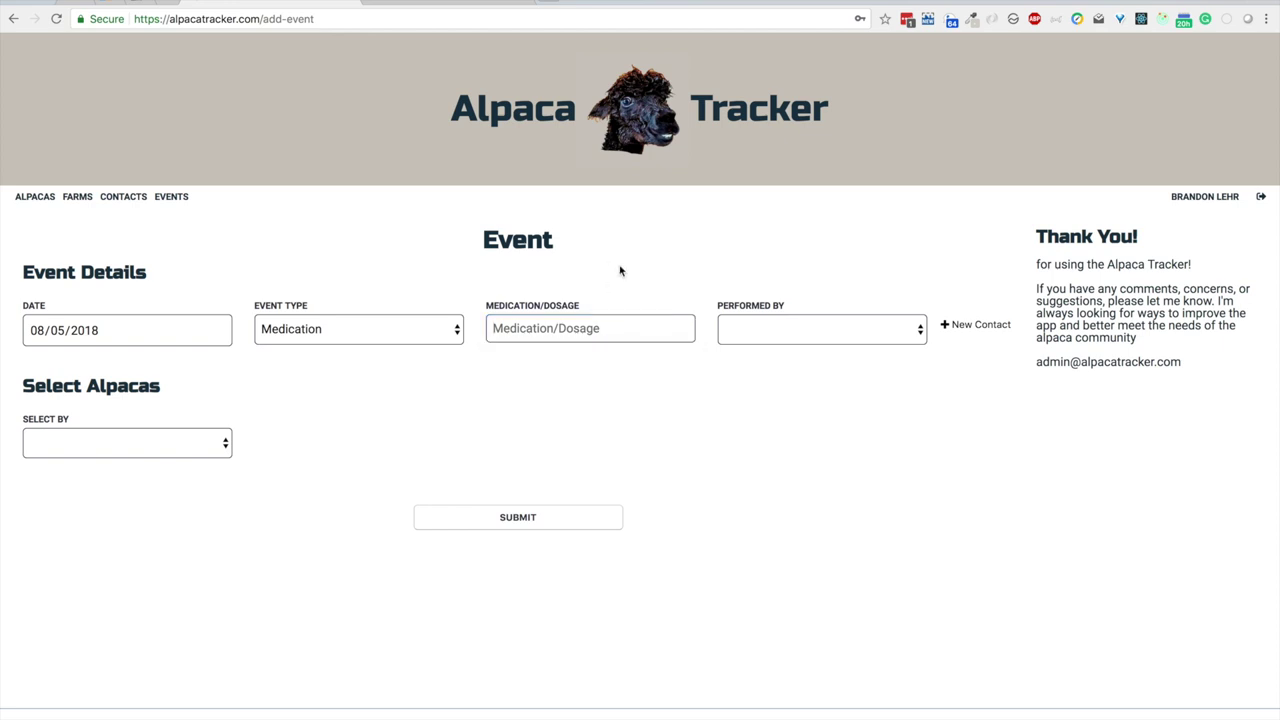
left_click(382, 329)
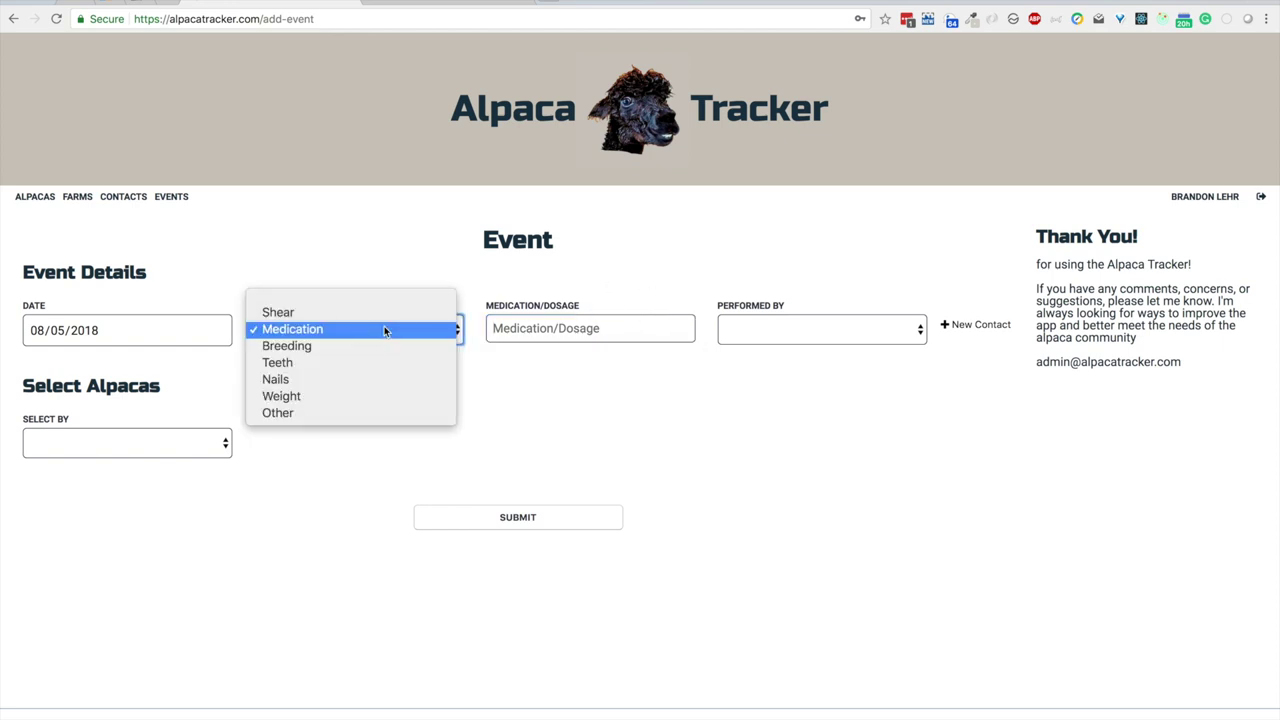
left_click(295, 409)
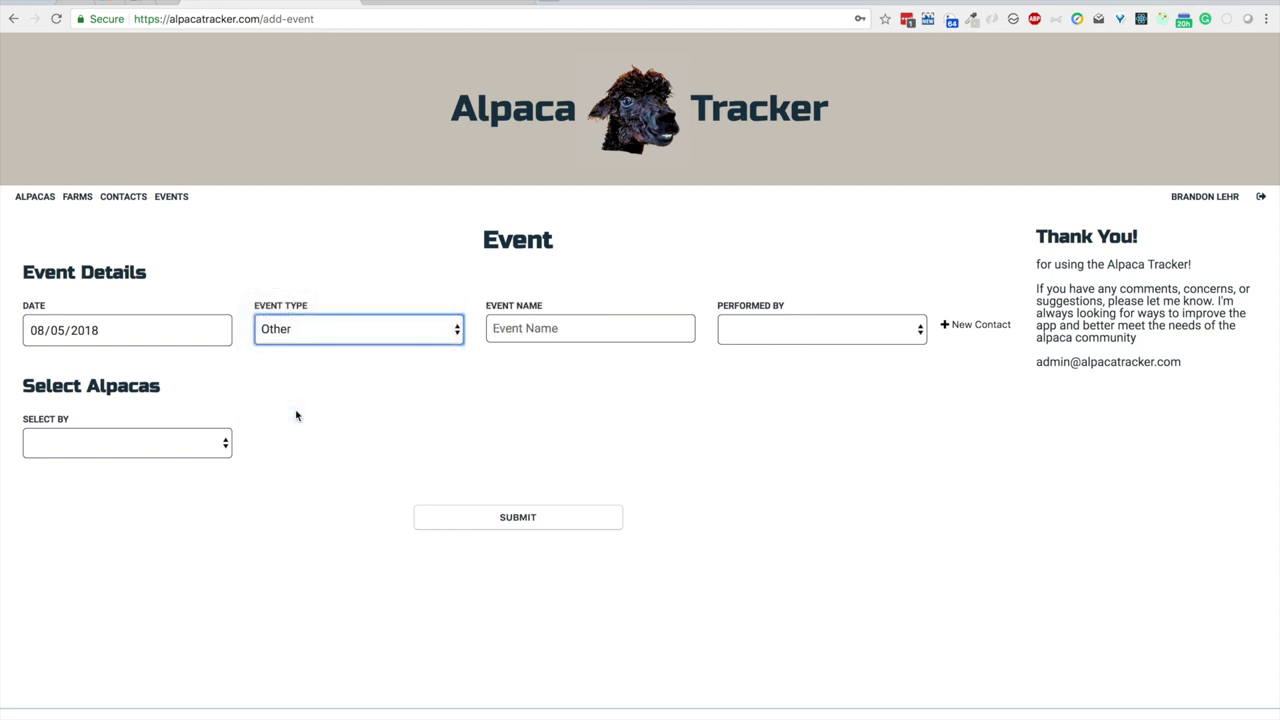
Step: Name the event 'Alpaca Trackin' and begin adding a new contact as performer
left_click(541, 328)
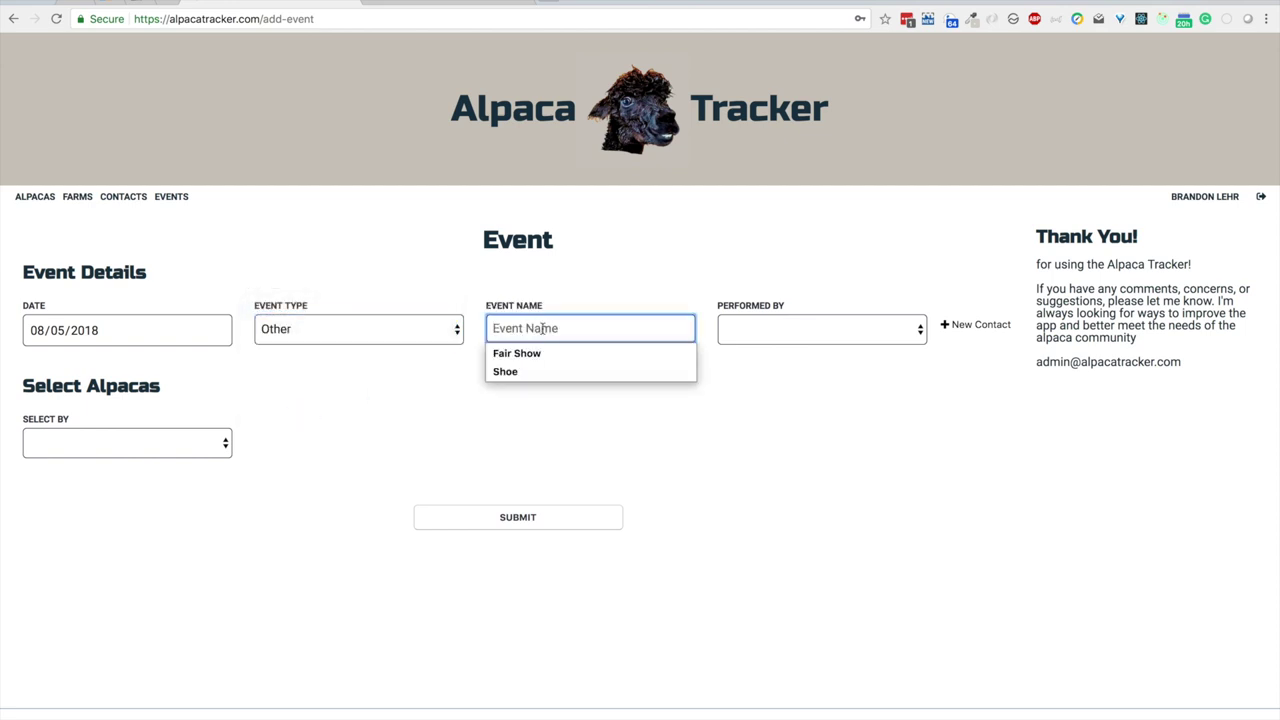
type("Alpaca T")
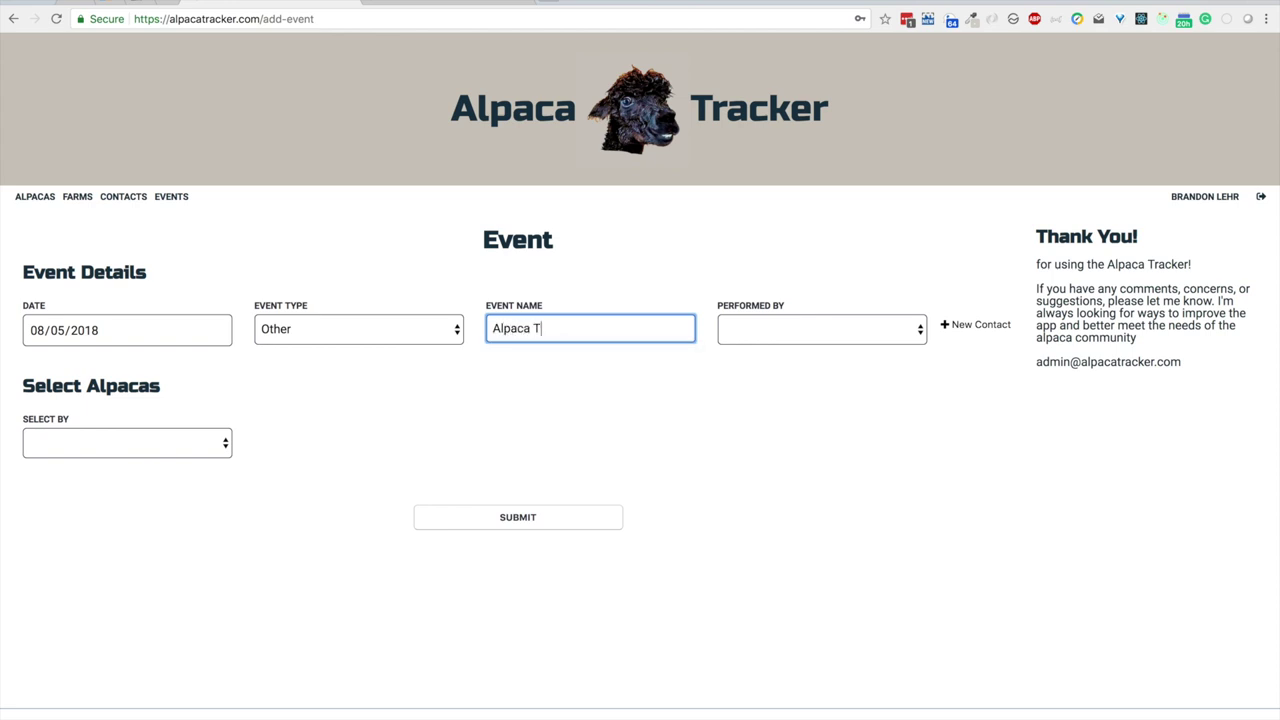
type("rackin")
left_click(639, 267)
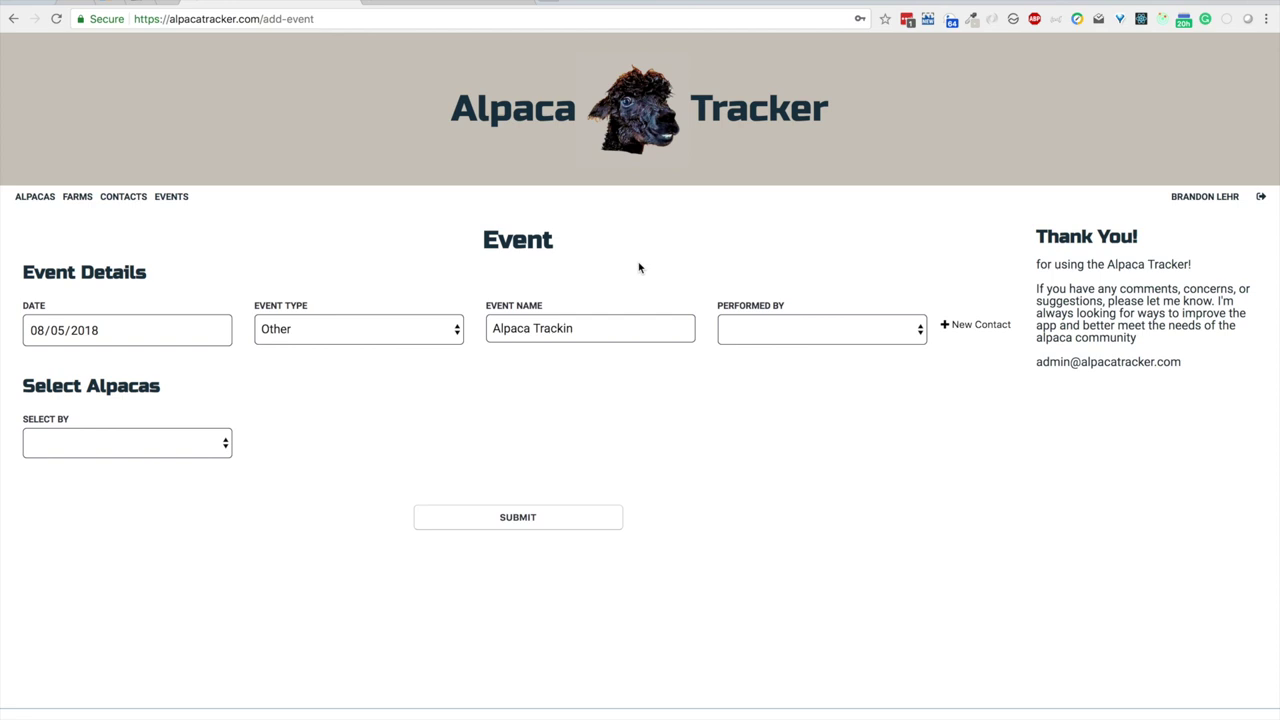
left_click(812, 330)
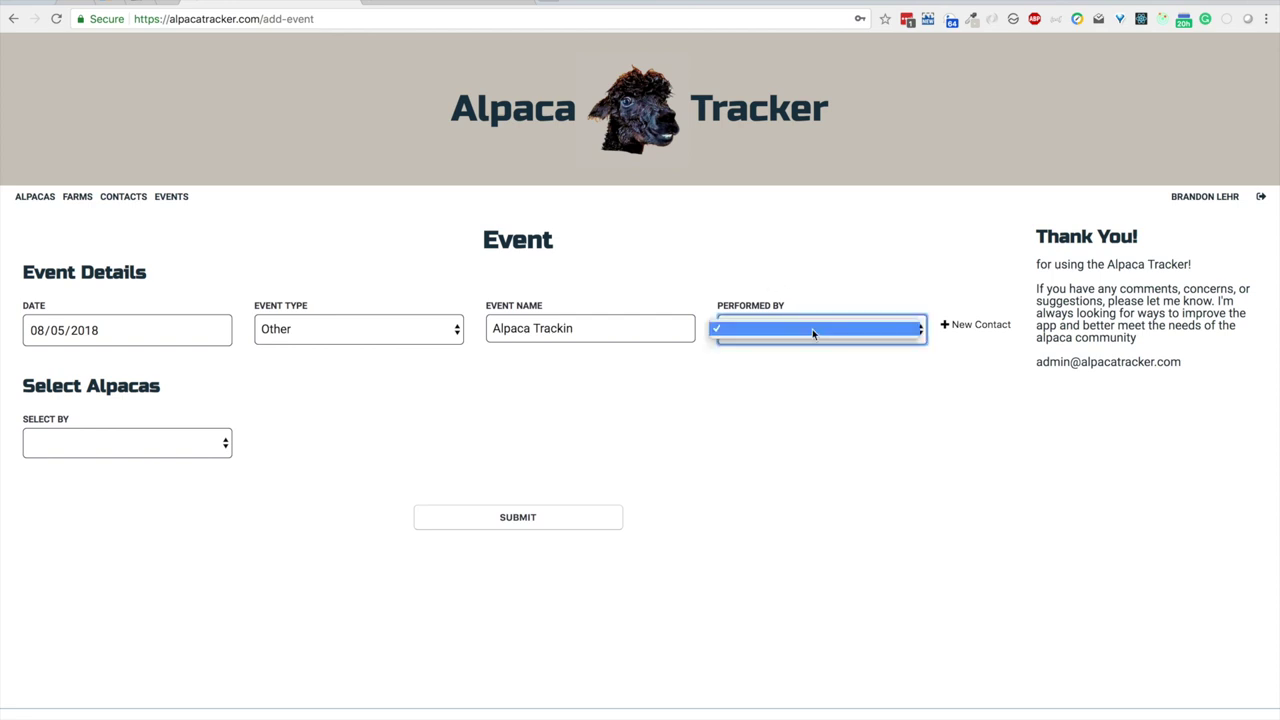
left_click(835, 244)
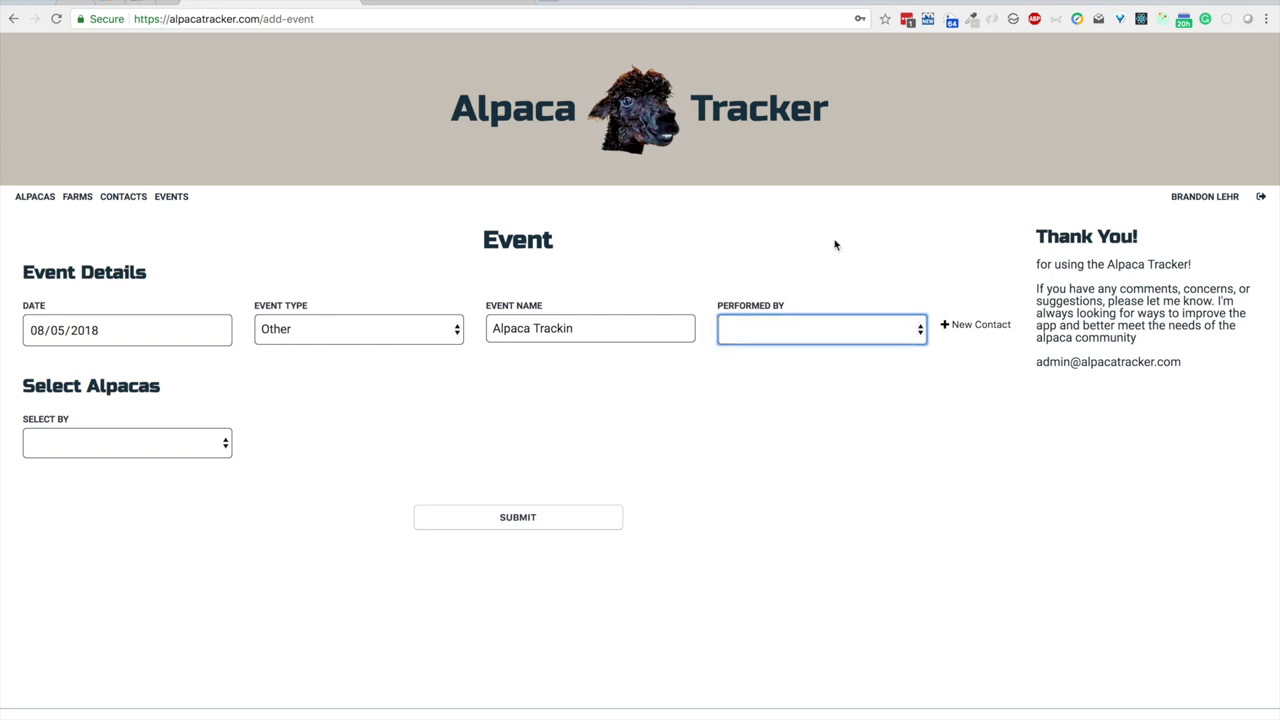
left_click(958, 326)
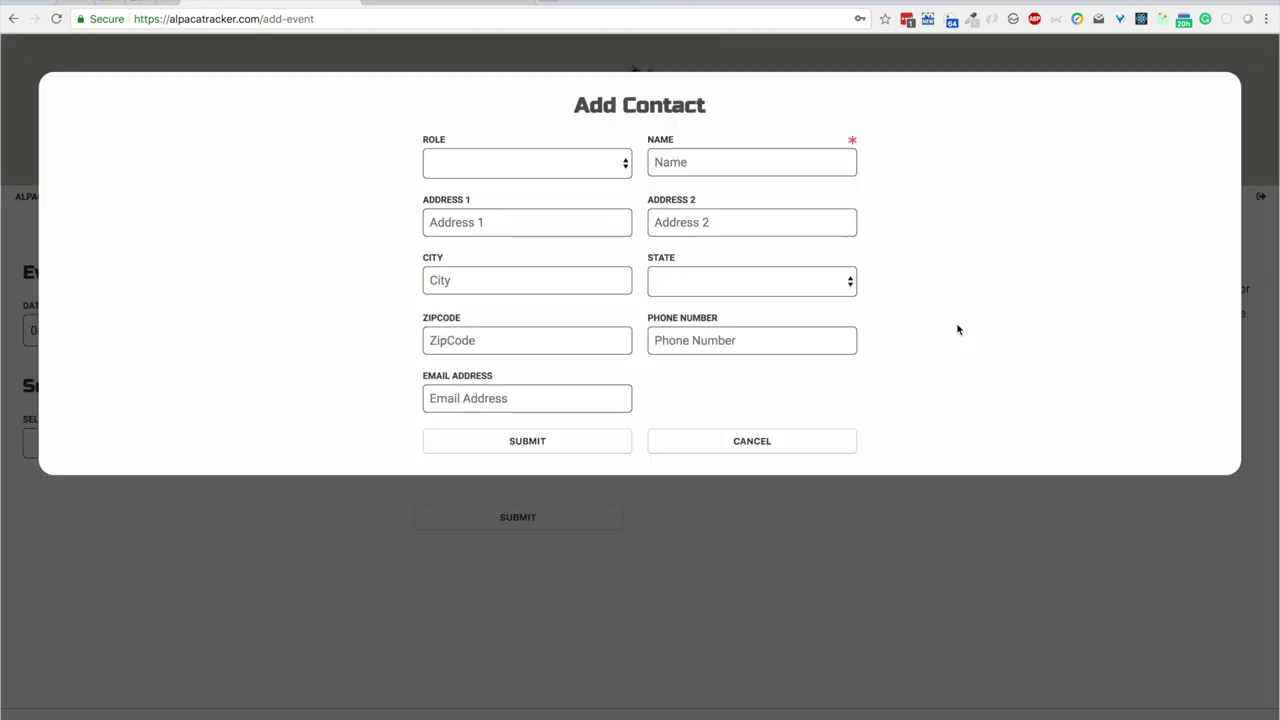
Step: Save an autofilled contact with the Owner role and keep them as Performed By
left_click(562, 162)
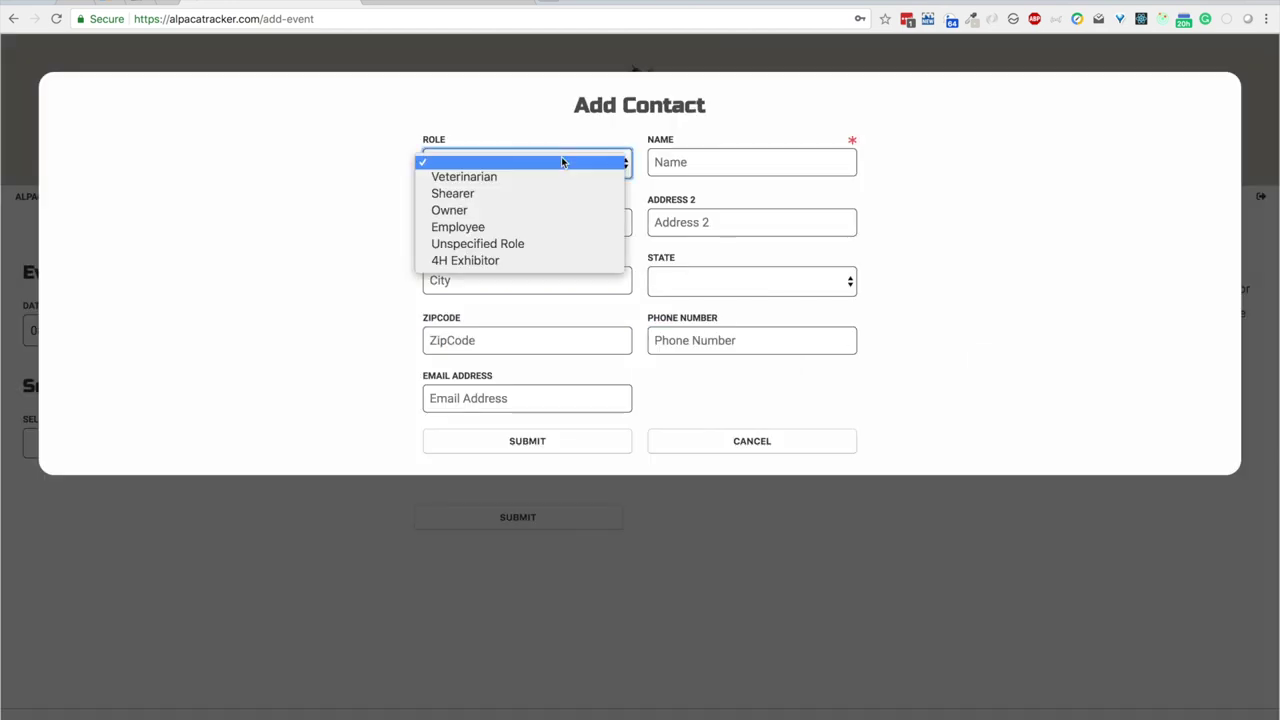
left_click(474, 212)
left_click(743, 162)
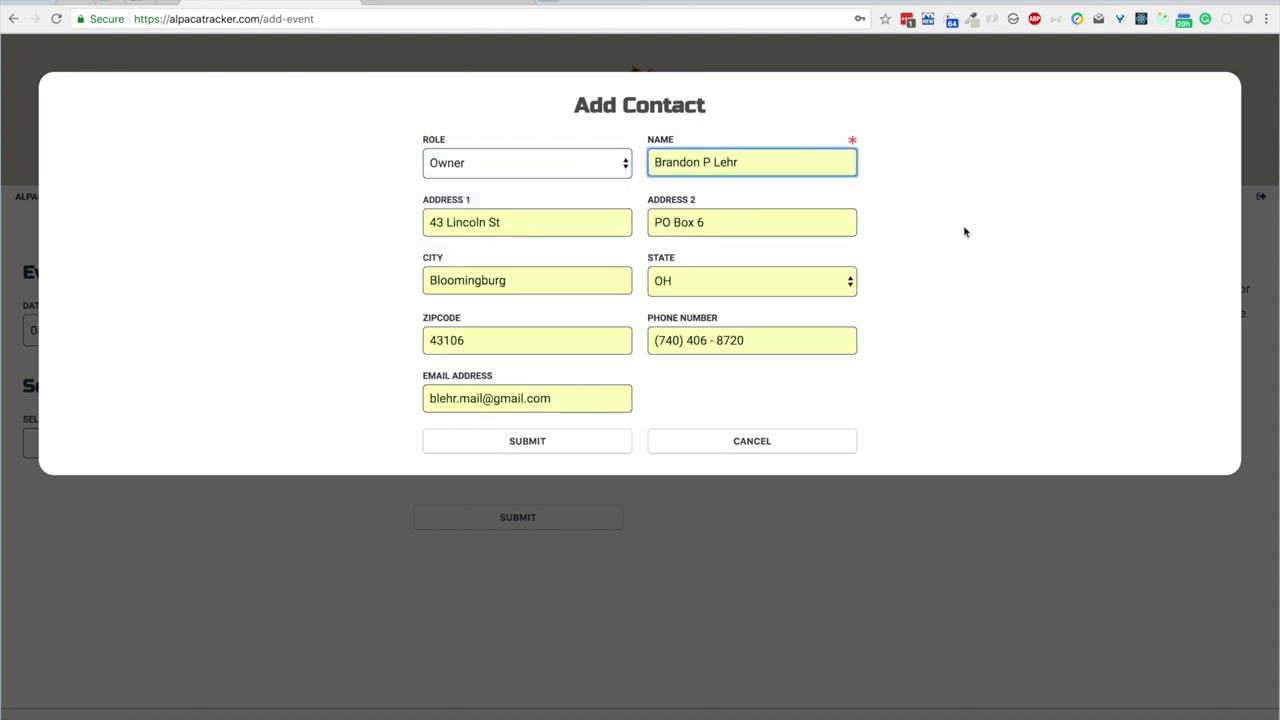
left_click(540, 449)
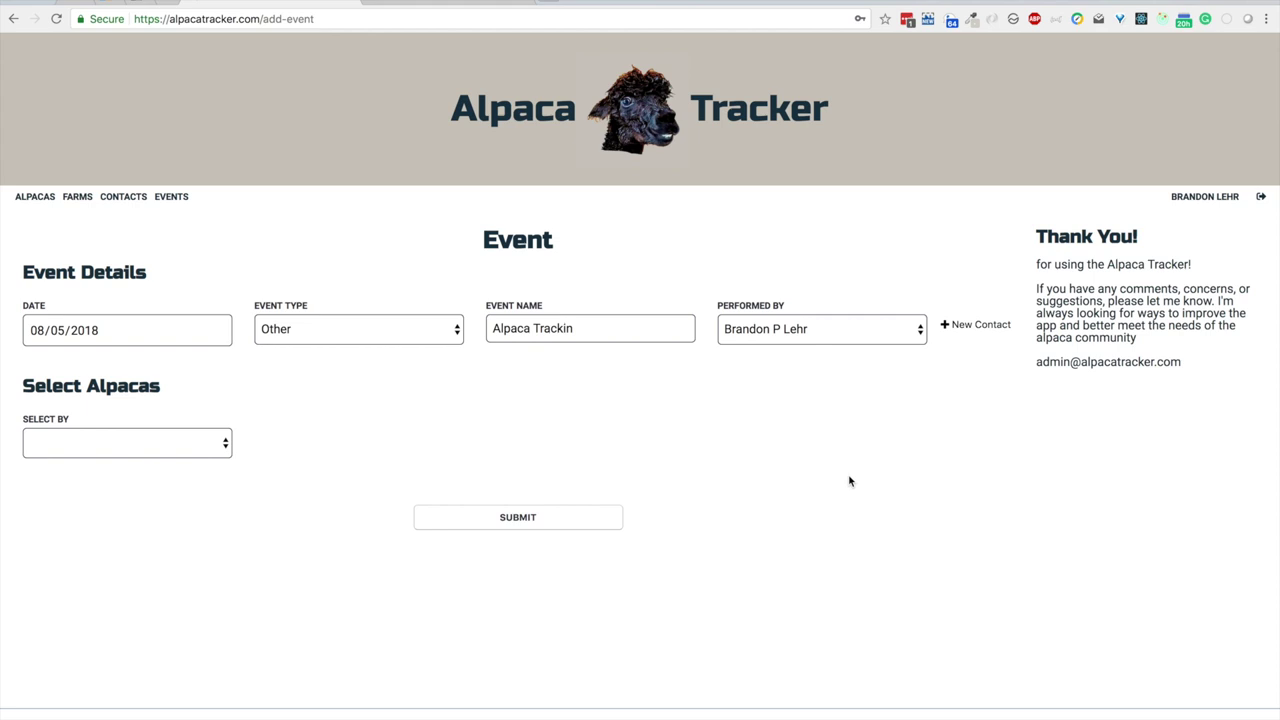
left_click(837, 333)
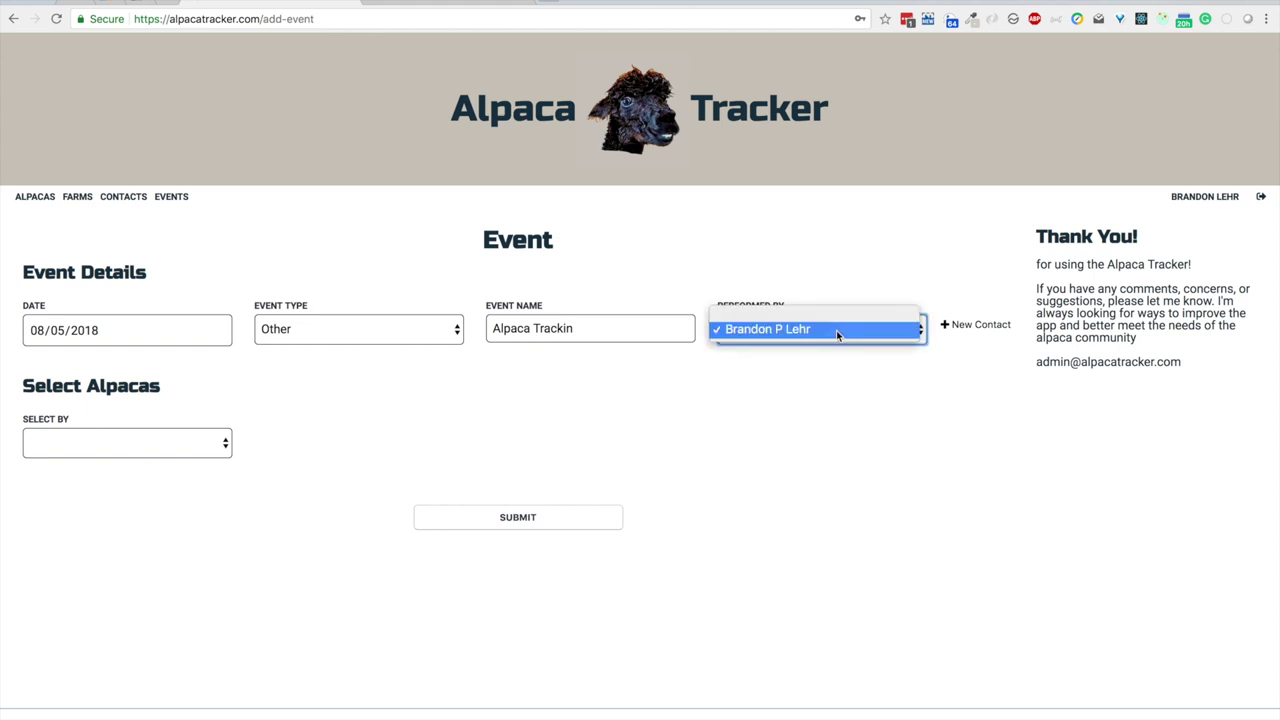
left_click(836, 330)
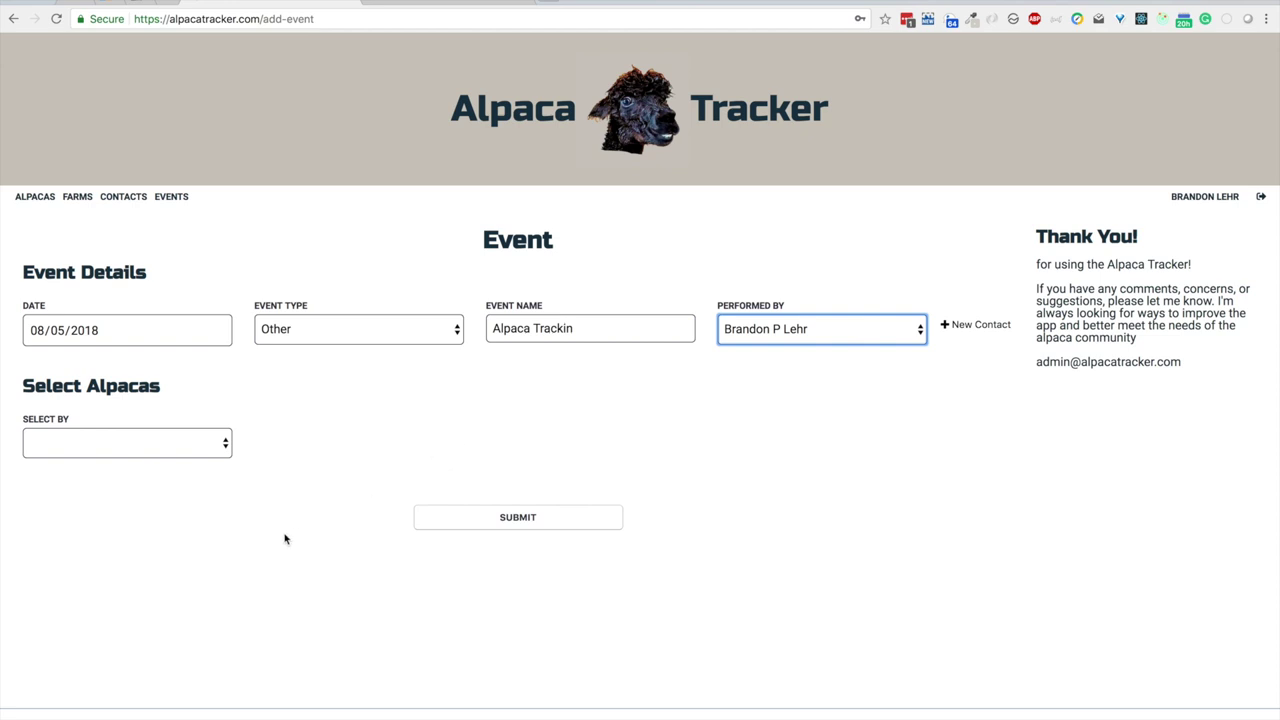
Step: Select All Alpacas for the event, re-ticking Select All after TRE AKA TREVOR dropped, then pick LUCY'S MOSES' note field
left_click(208, 450)
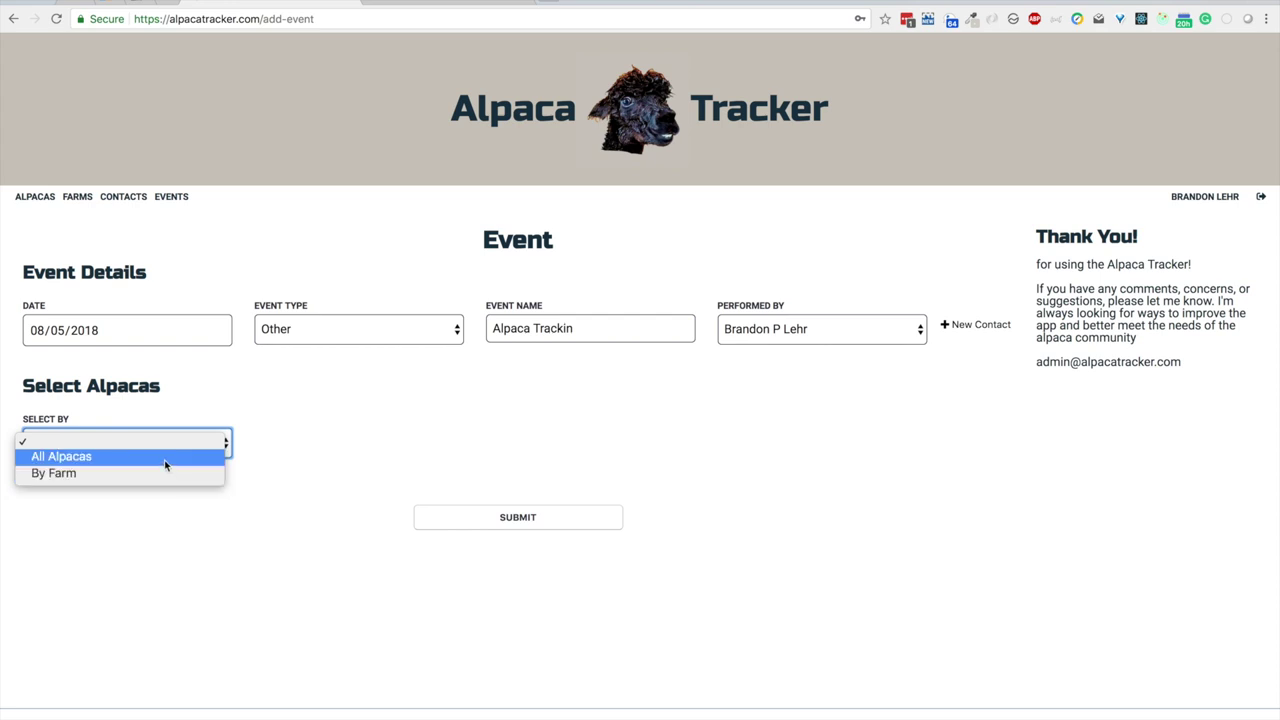
left_click(165, 457)
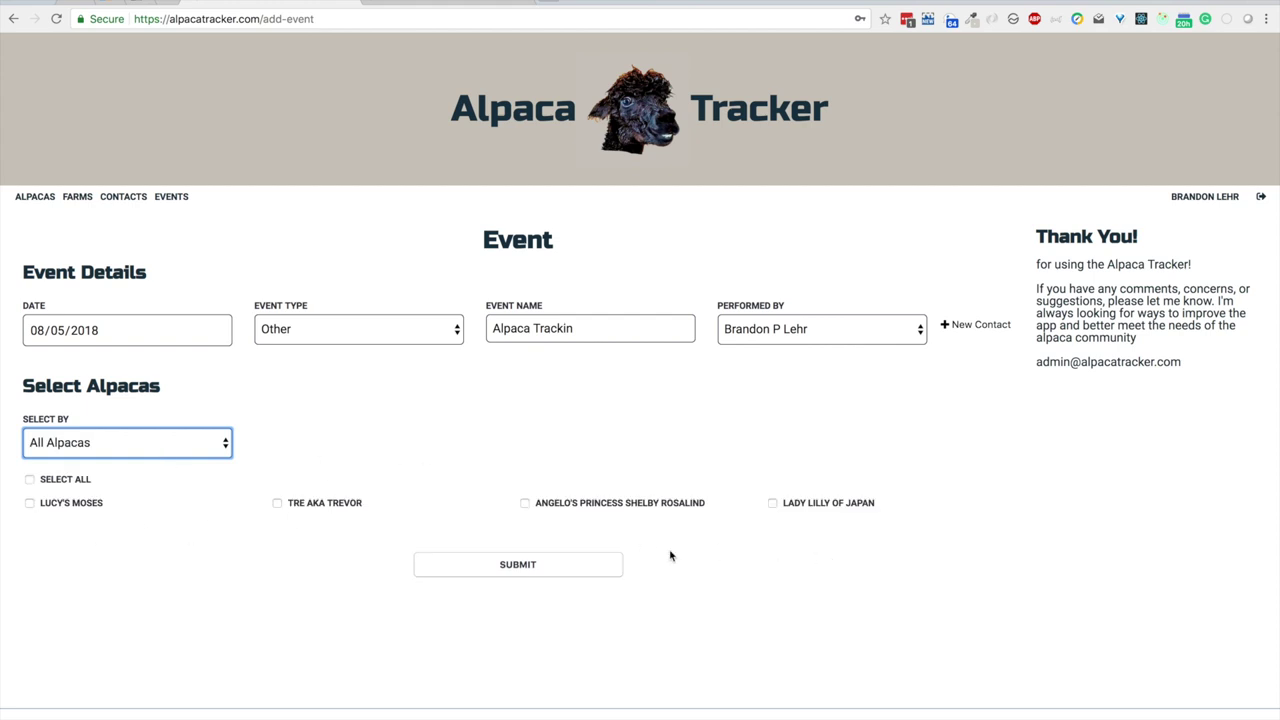
left_click(91, 480)
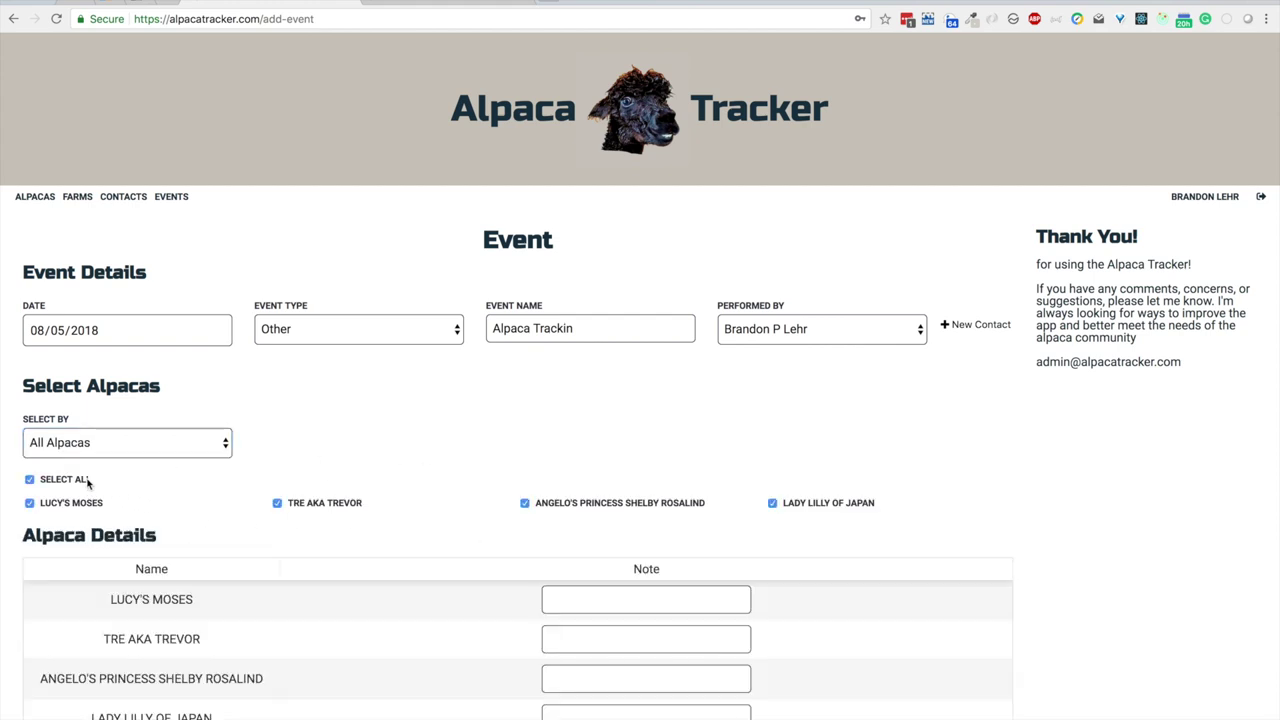
left_click(349, 505)
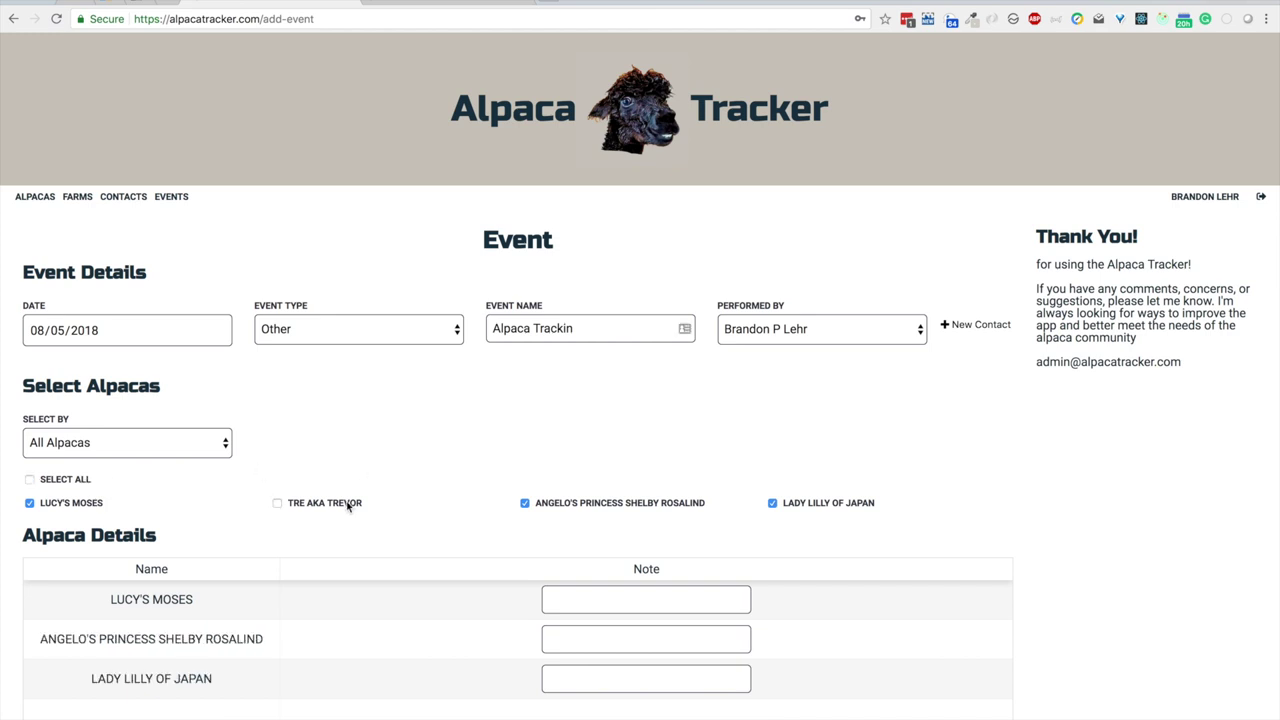
left_click(68, 482)
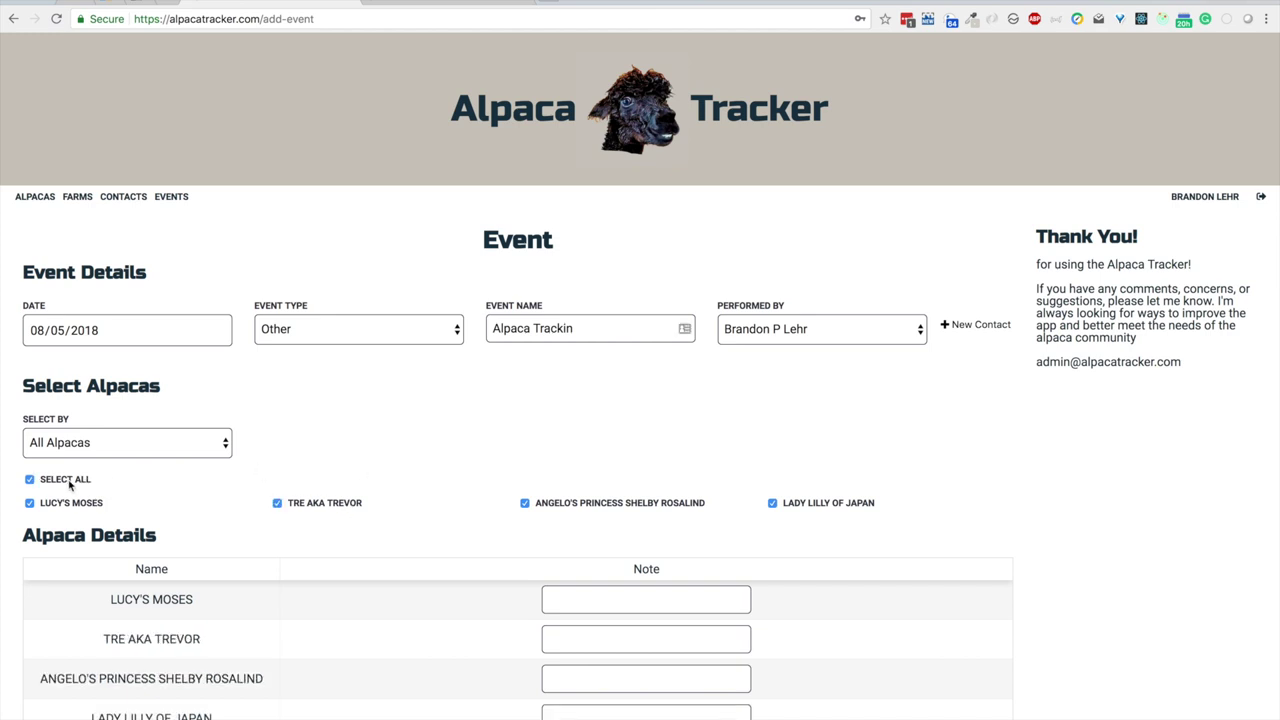
scroll(405, 586, "down", 3)
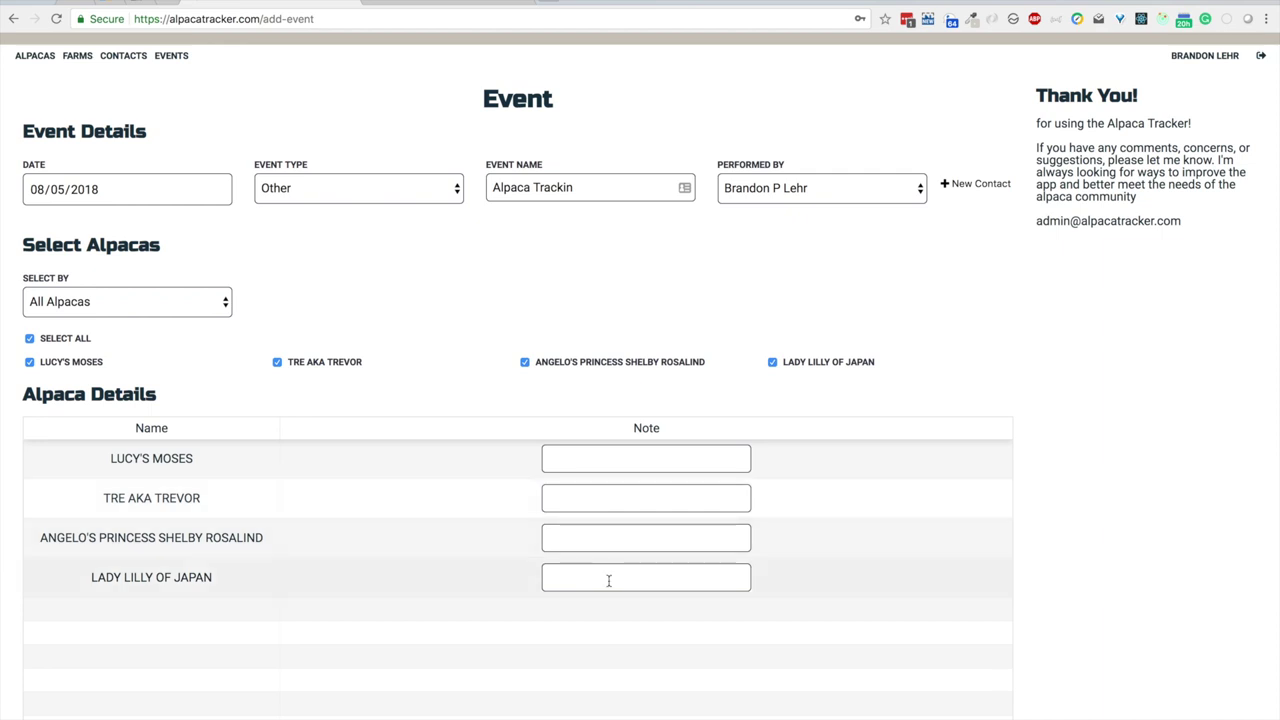
left_click(674, 459)
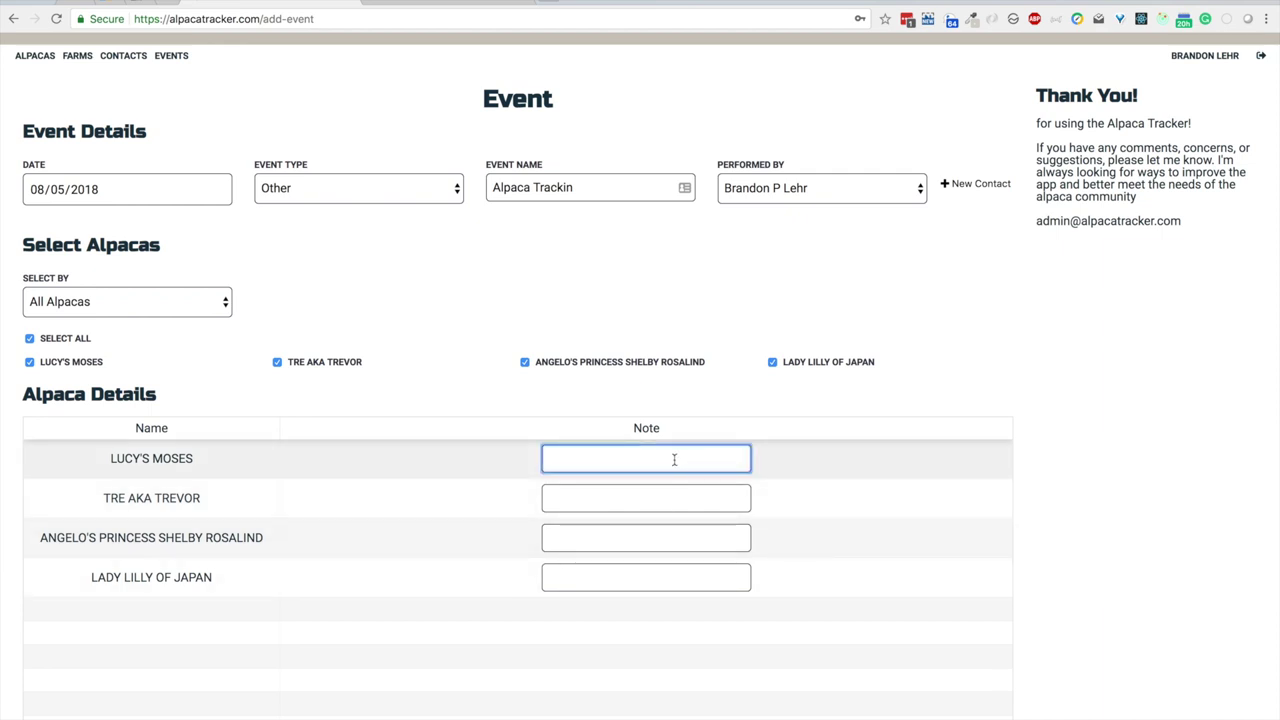
Step: Note LUCY'S MOSES as 'Just added' and submit the Alpaca Trackin event
type("Just added")
scroll(526, 620, "down", 3)
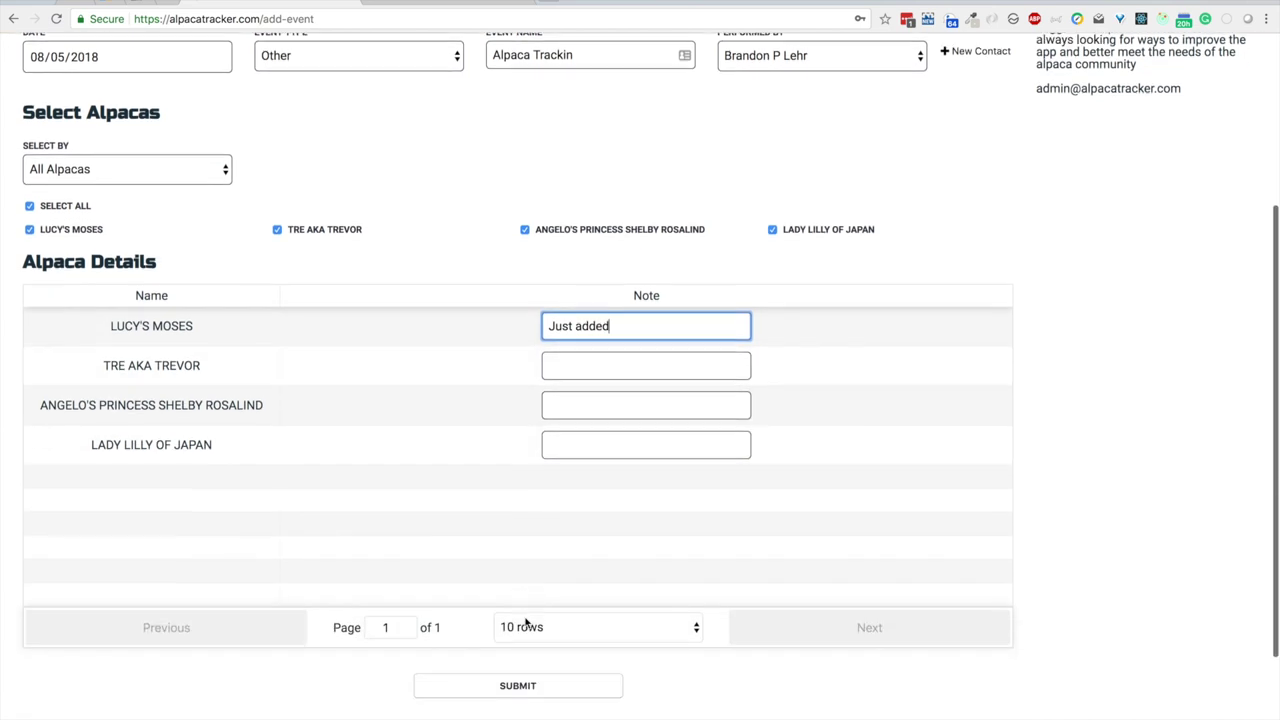
left_click(518, 630)
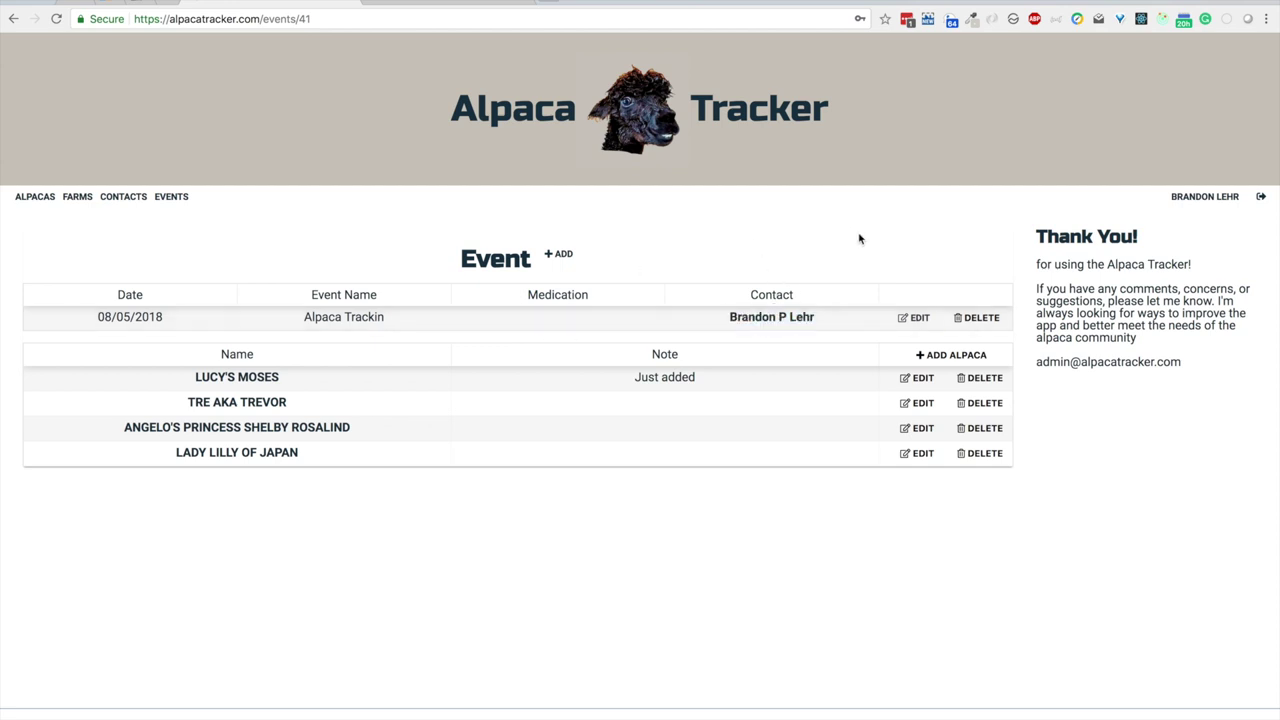
Step: Look over the event's edit form, go back, and start editing ANGELO'S PRINCESS SHELBY ROSALIND's row
left_click(916, 318)
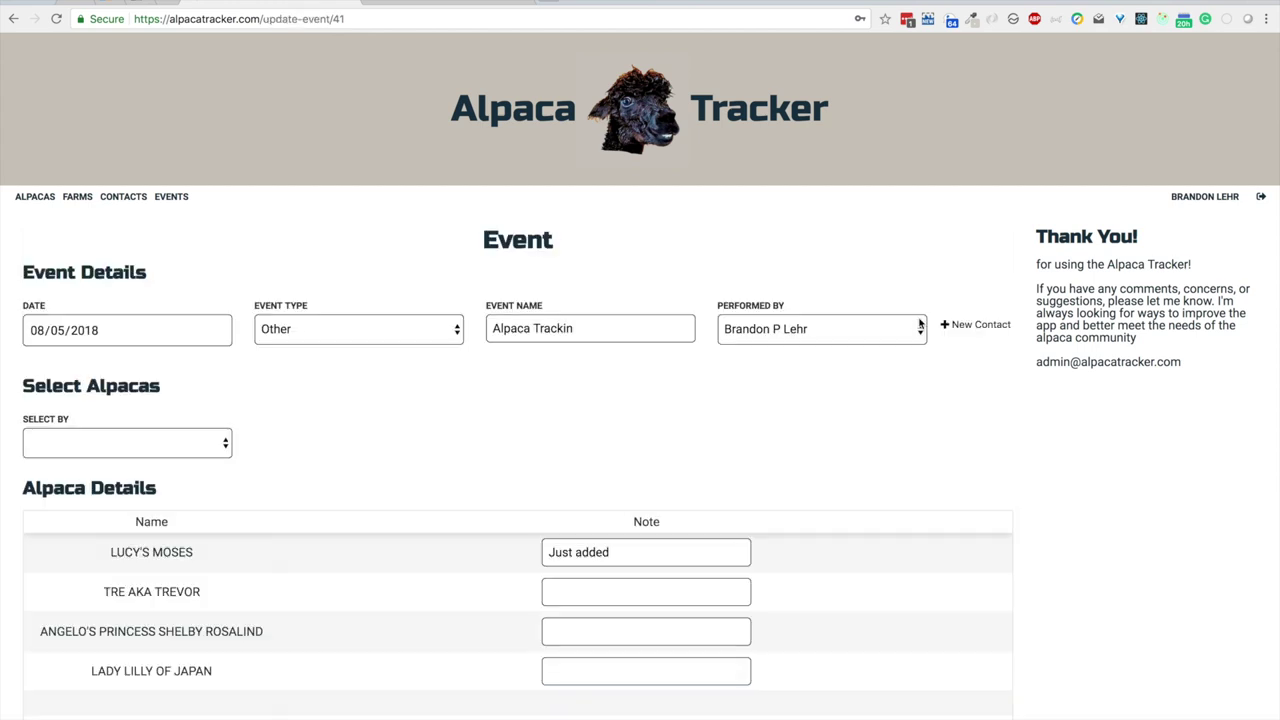
scroll(895, 410, "down", 5)
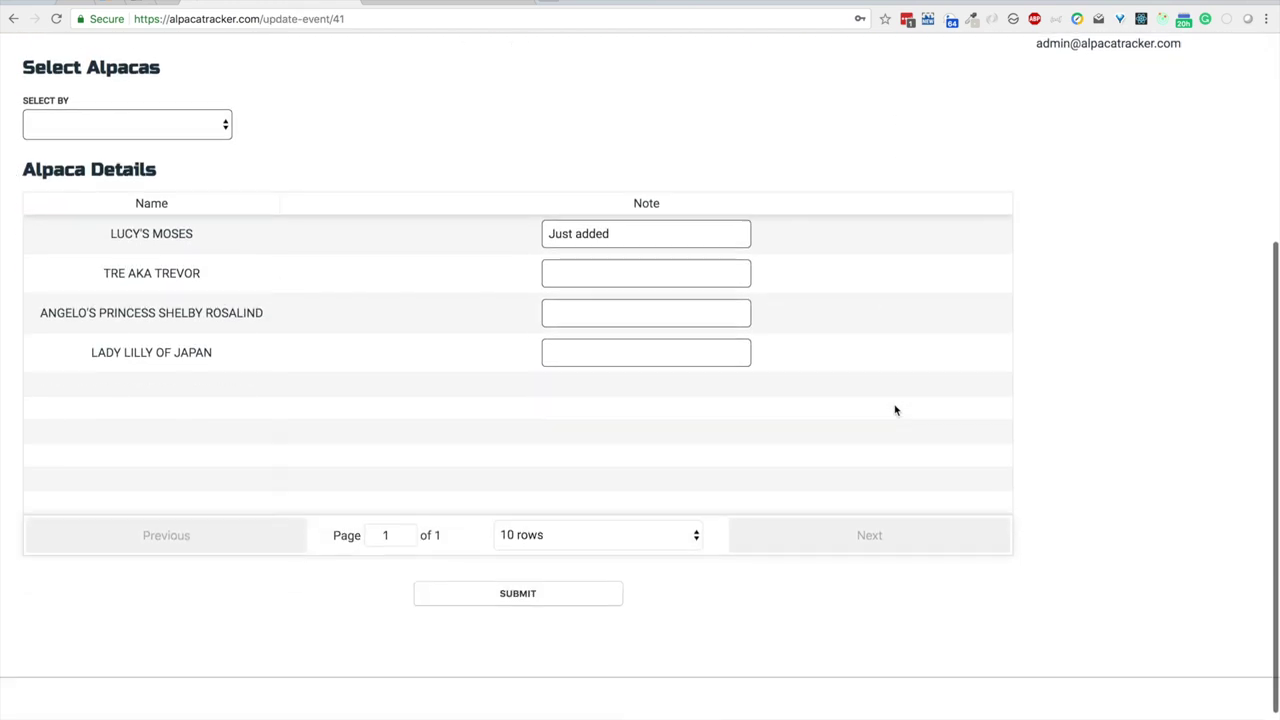
scroll(895, 410, "up", 5)
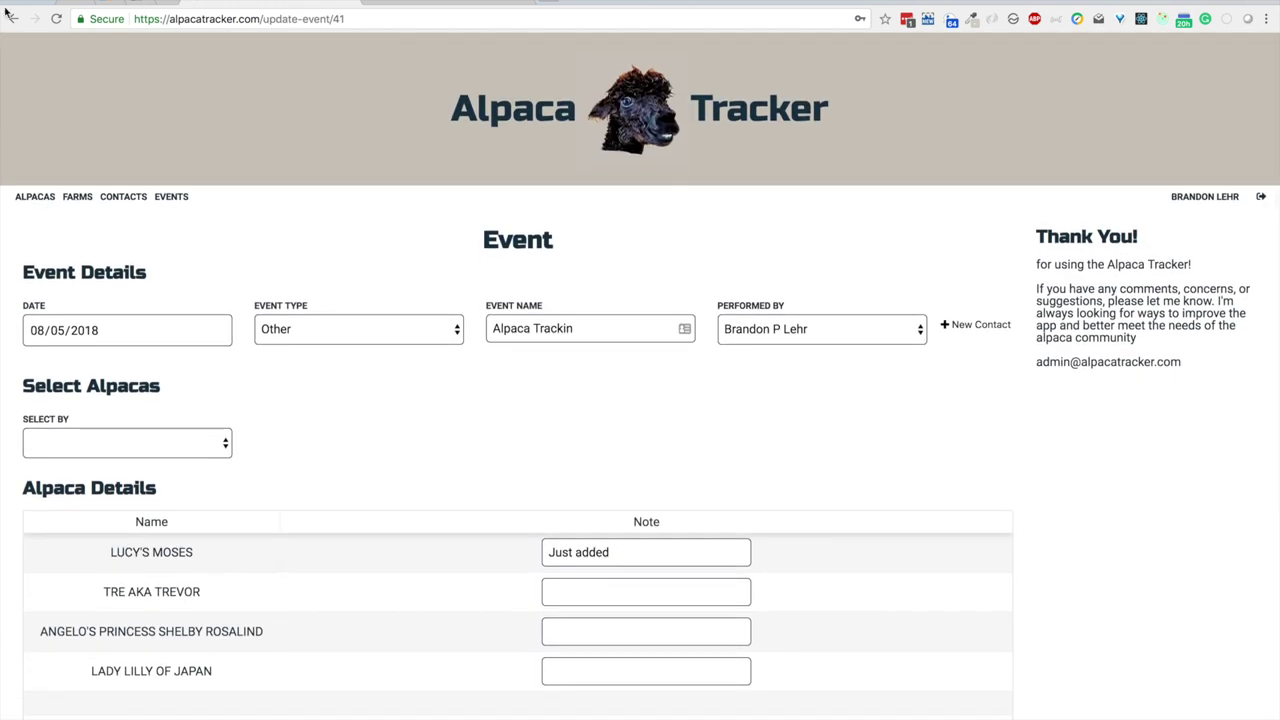
left_click(13, 18)
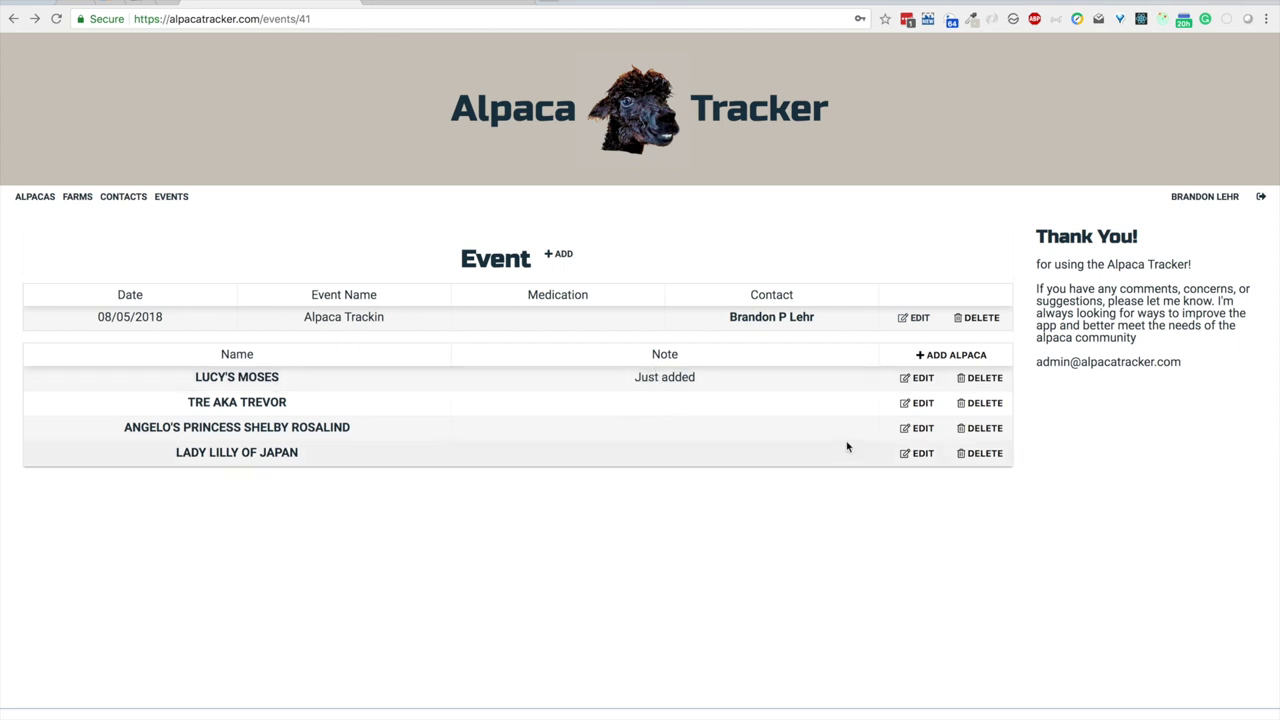
left_click(914, 429)
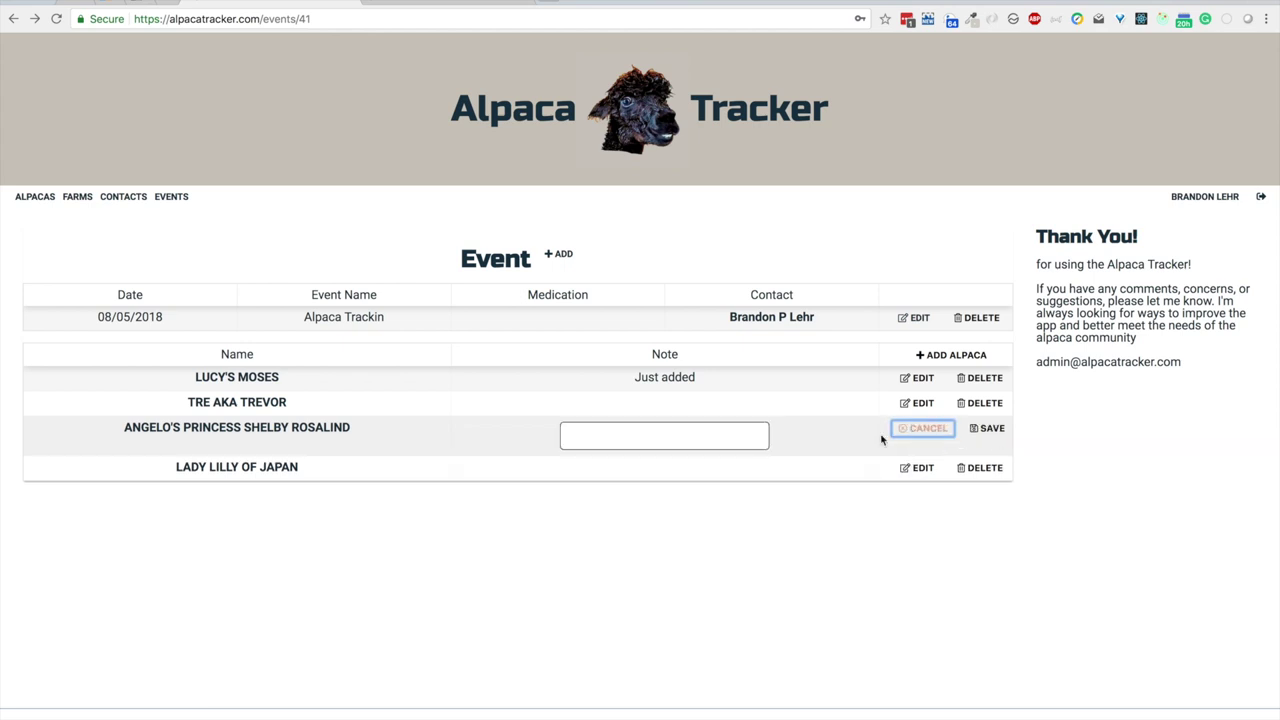
Step: Save the note 'Kiss photo' for ANGELO'S PRINCESS SHELBY ROSALIND
left_click(662, 426)
type("Ki")
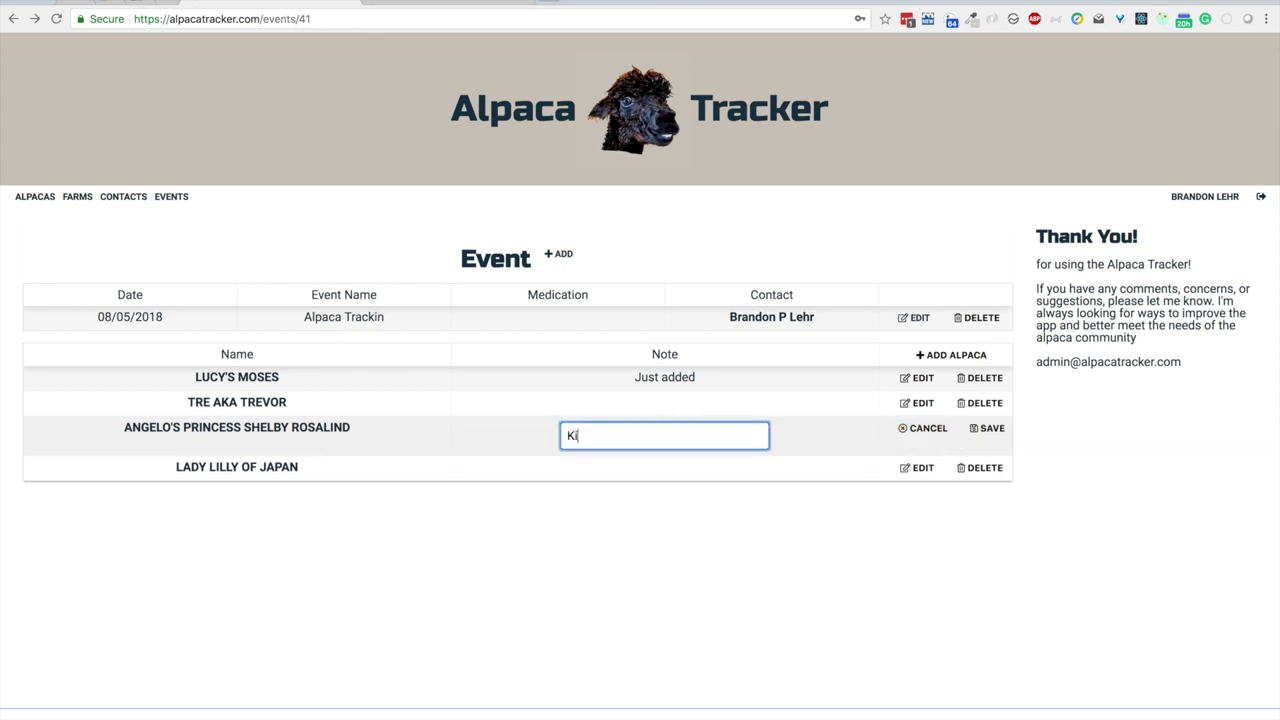
type("ss photo")
left_click(984, 430)
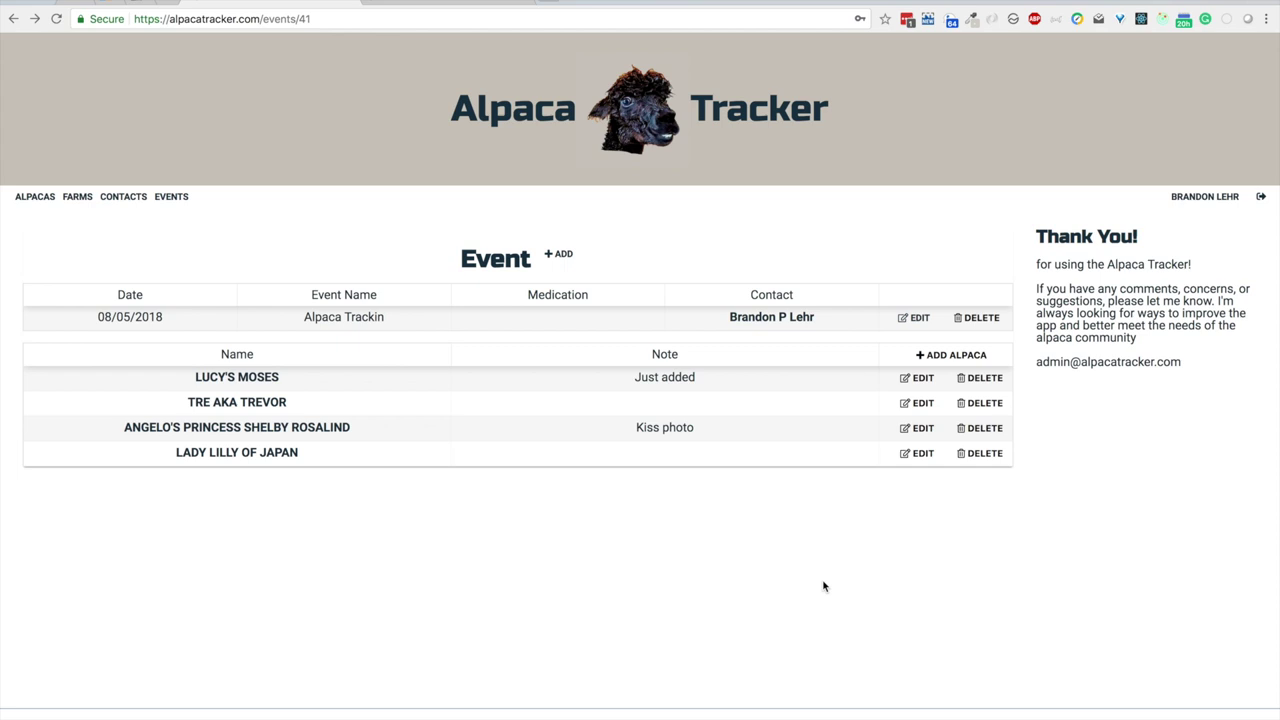
Step: Open and cancel the Add Alpaca form, then return to the Events list
left_click(938, 356)
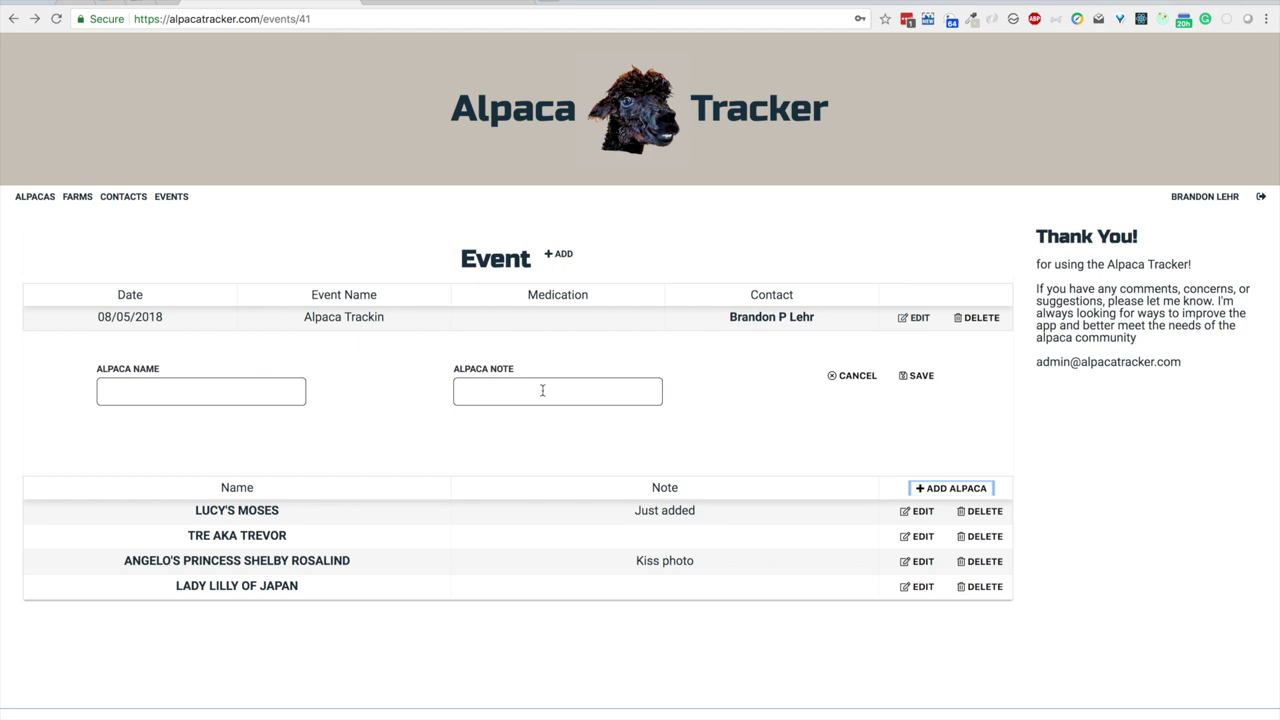
left_click(849, 379)
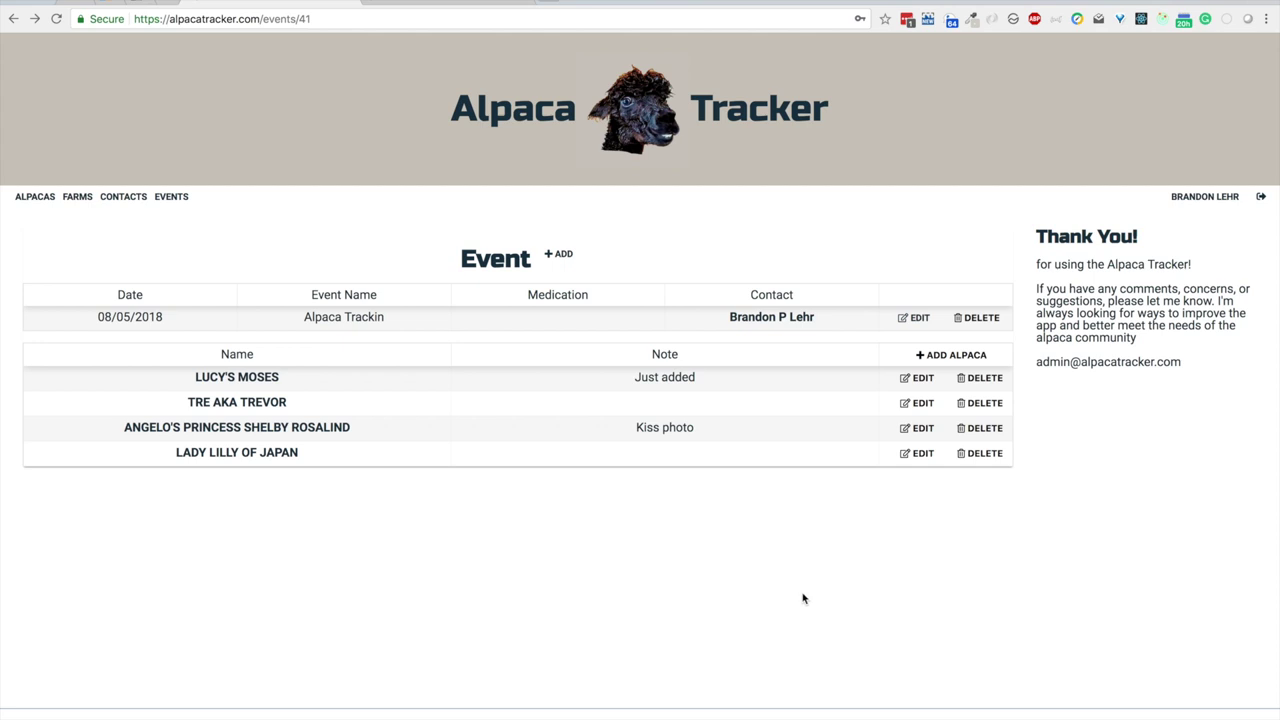
left_click(168, 198)
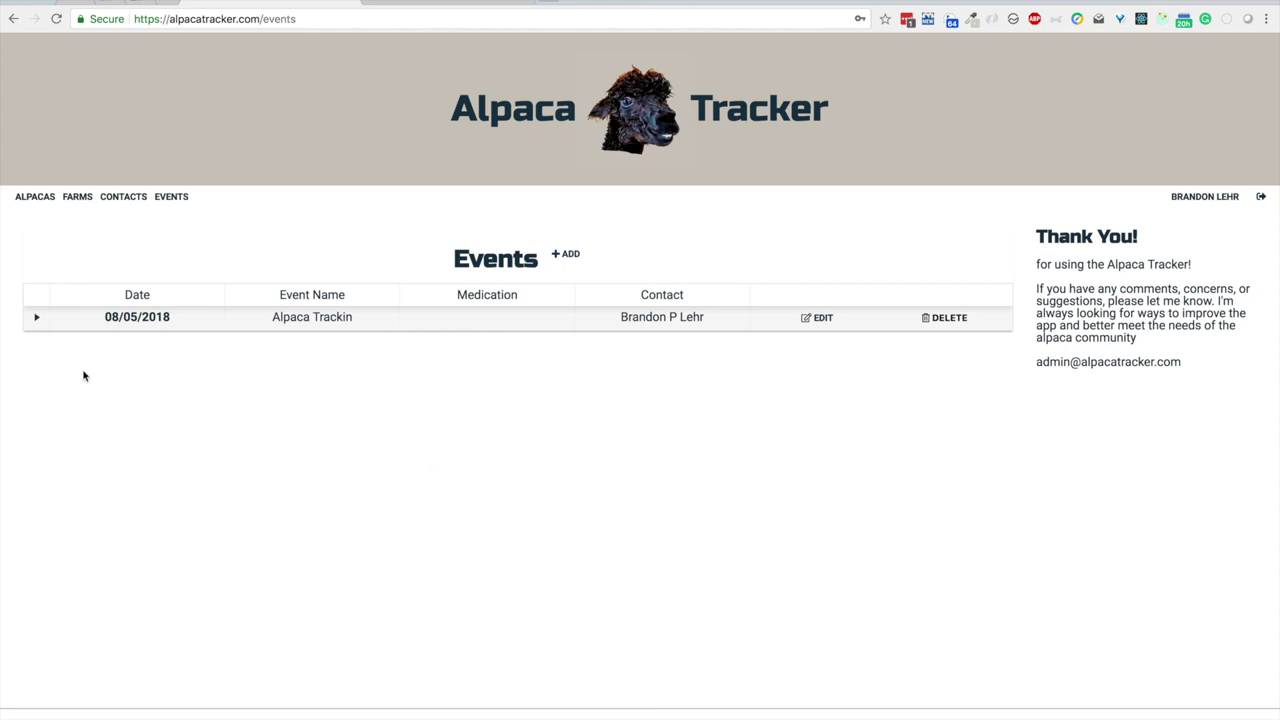
left_click(37, 319)
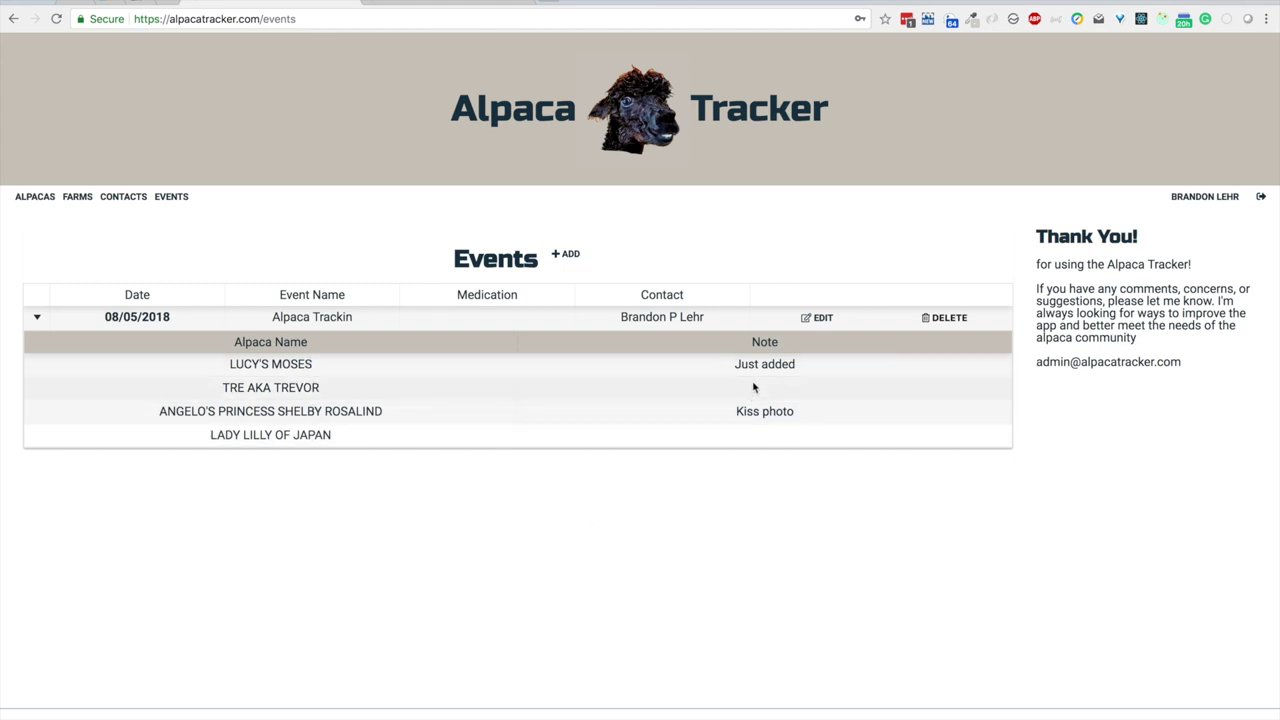
left_click(36, 318)
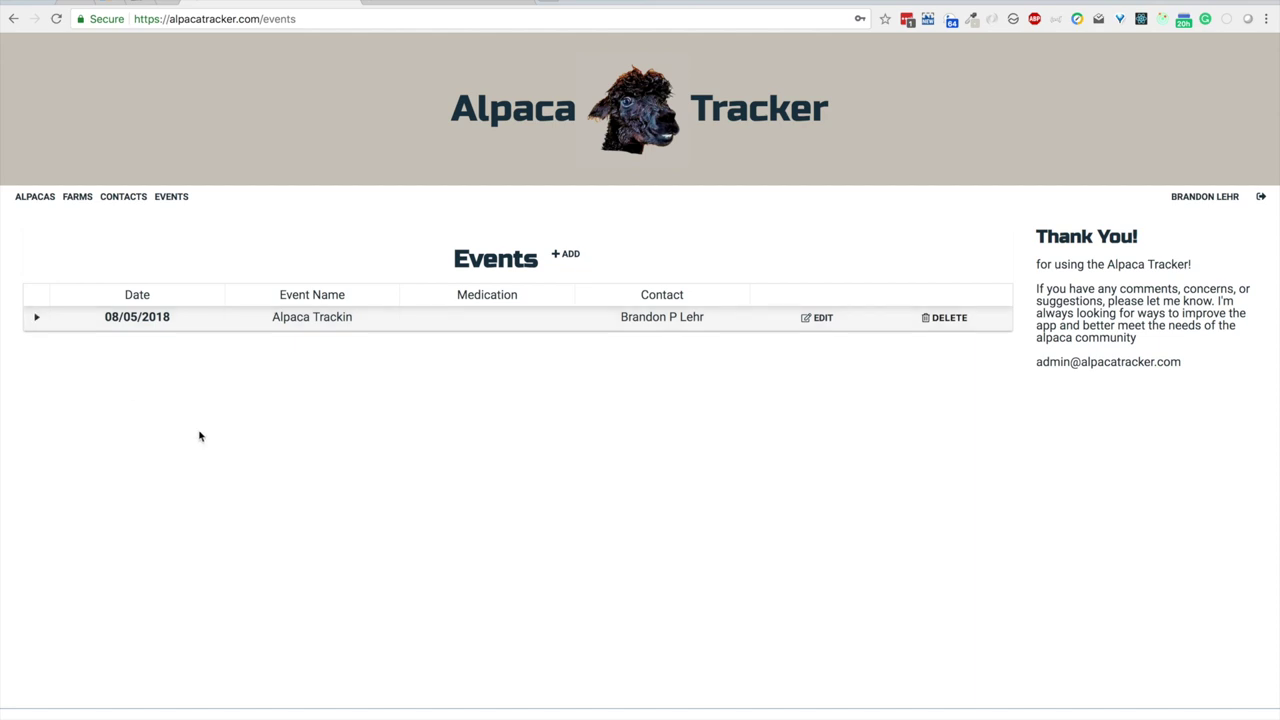
left_click(150, 318)
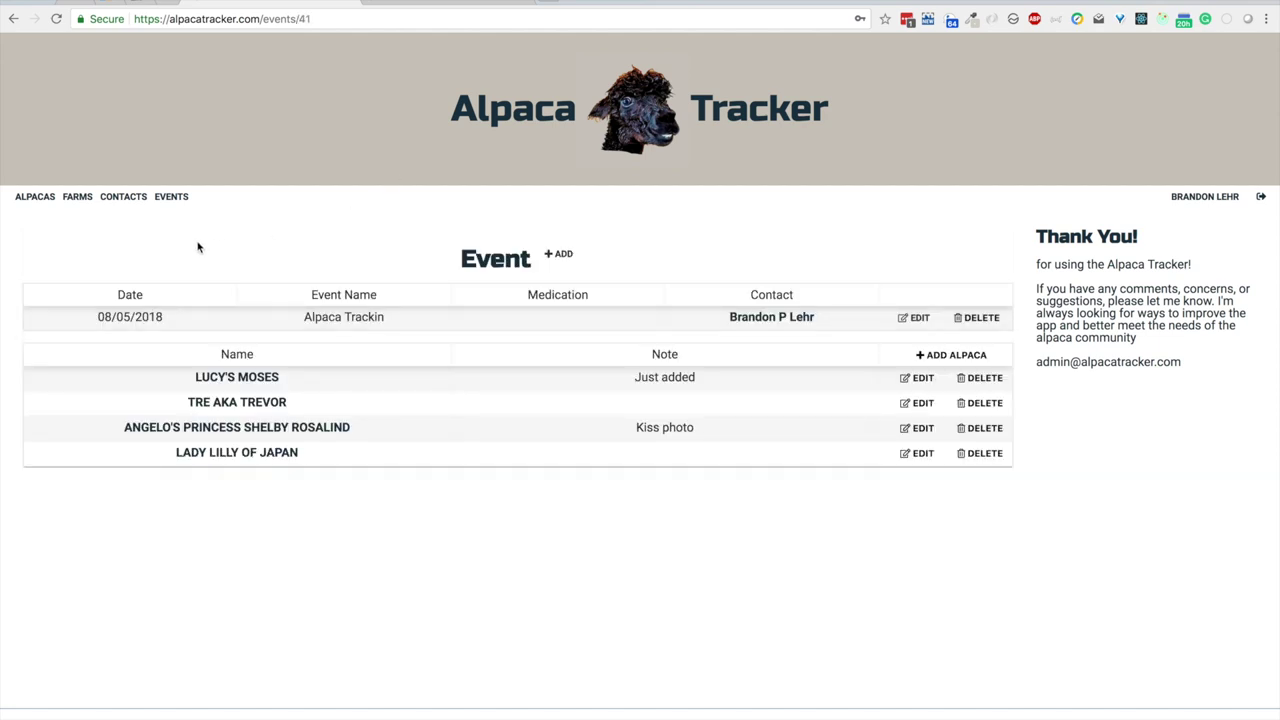
Step: Edit the only contact in Contacts, set its Role to Employee, and submit
left_click(135, 198)
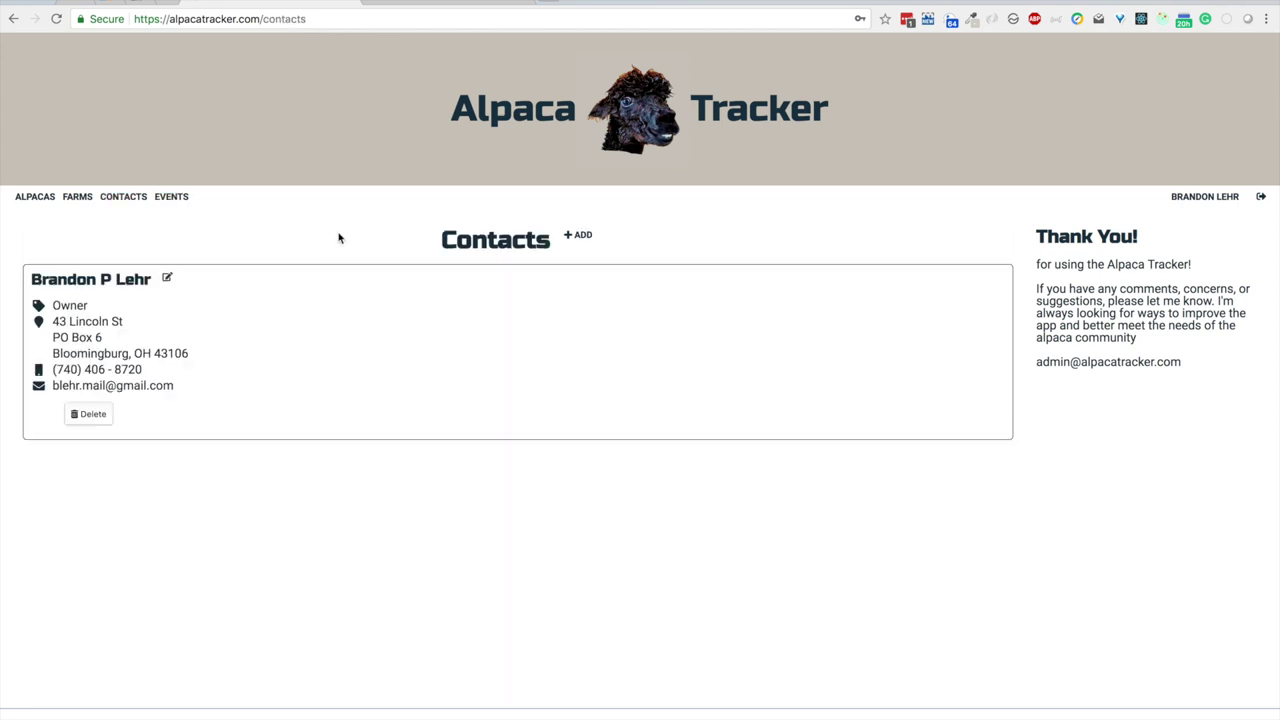
left_click(167, 282)
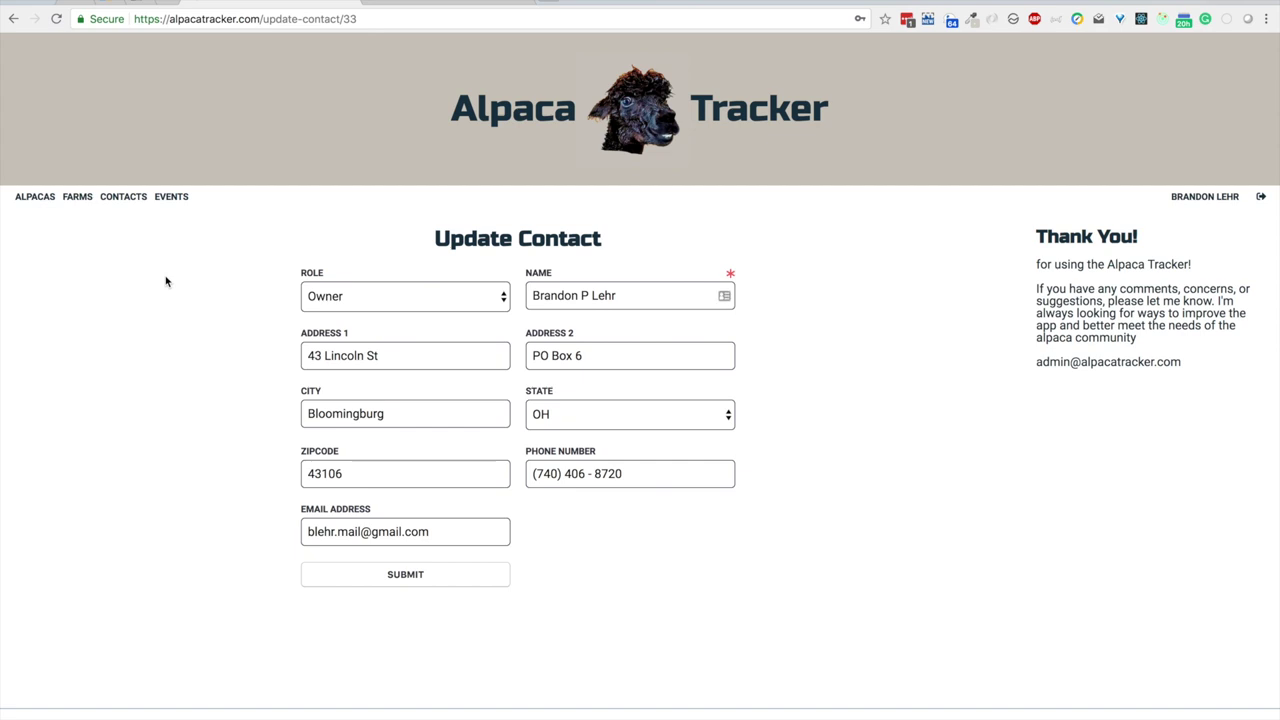
left_click(380, 297)
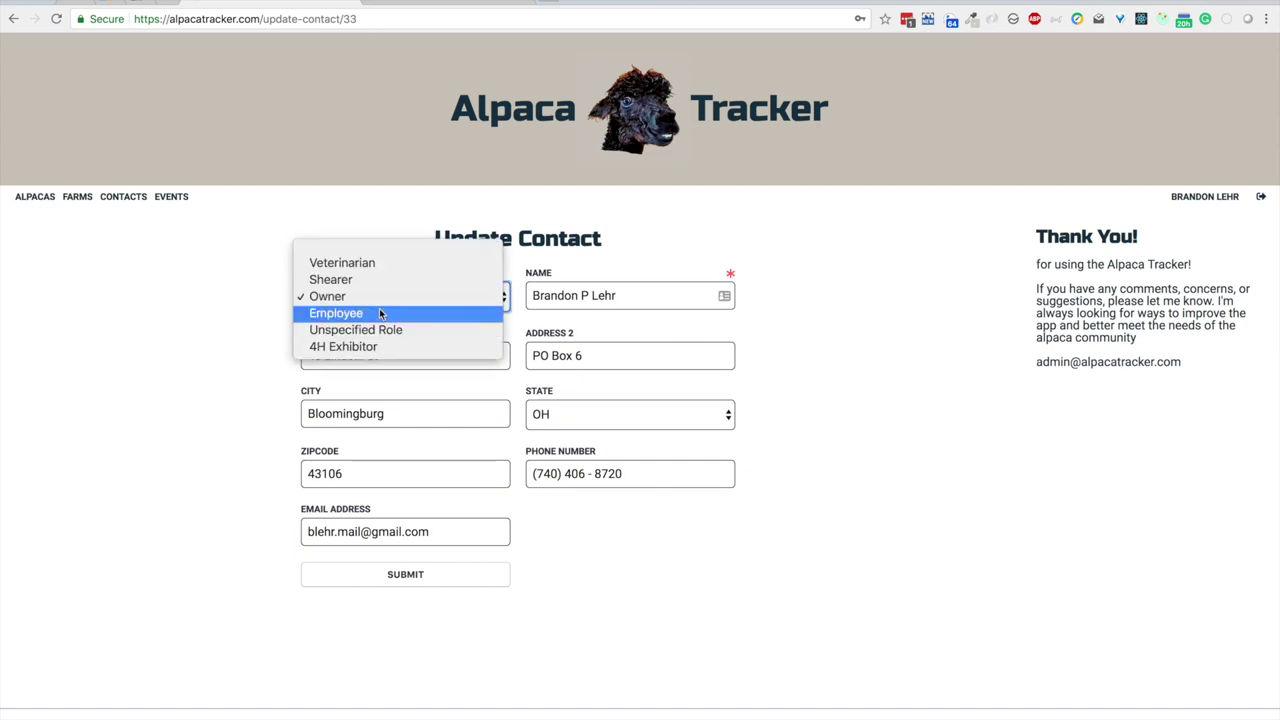
left_click(380, 313)
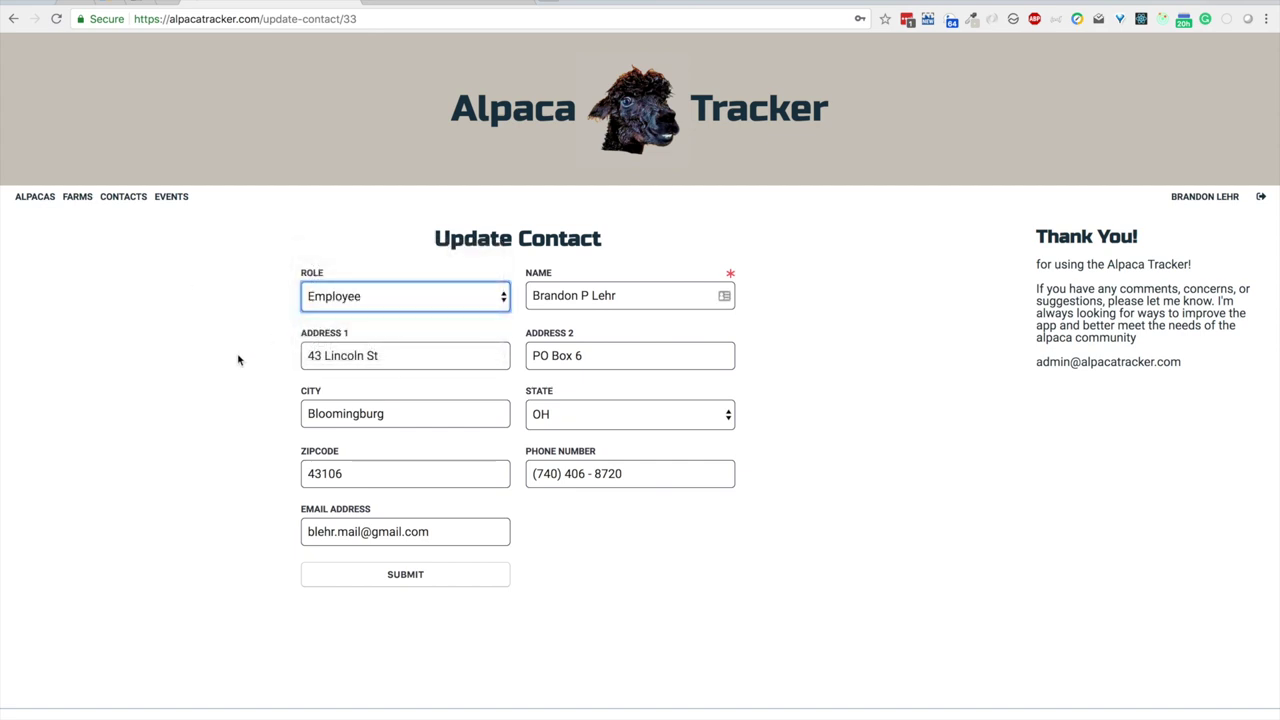
left_click(396, 578)
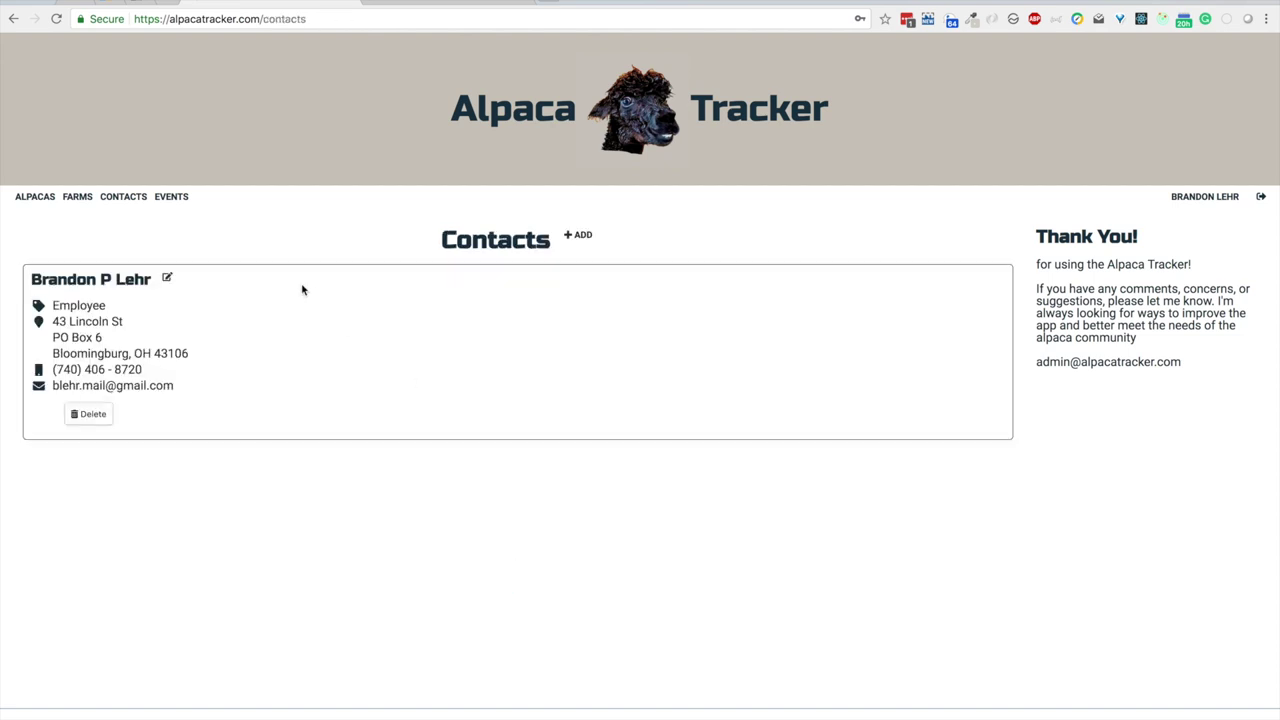
Step: Open the Farms + ADD form twice, then return to the Alpaca Roster
left_click(80, 198)
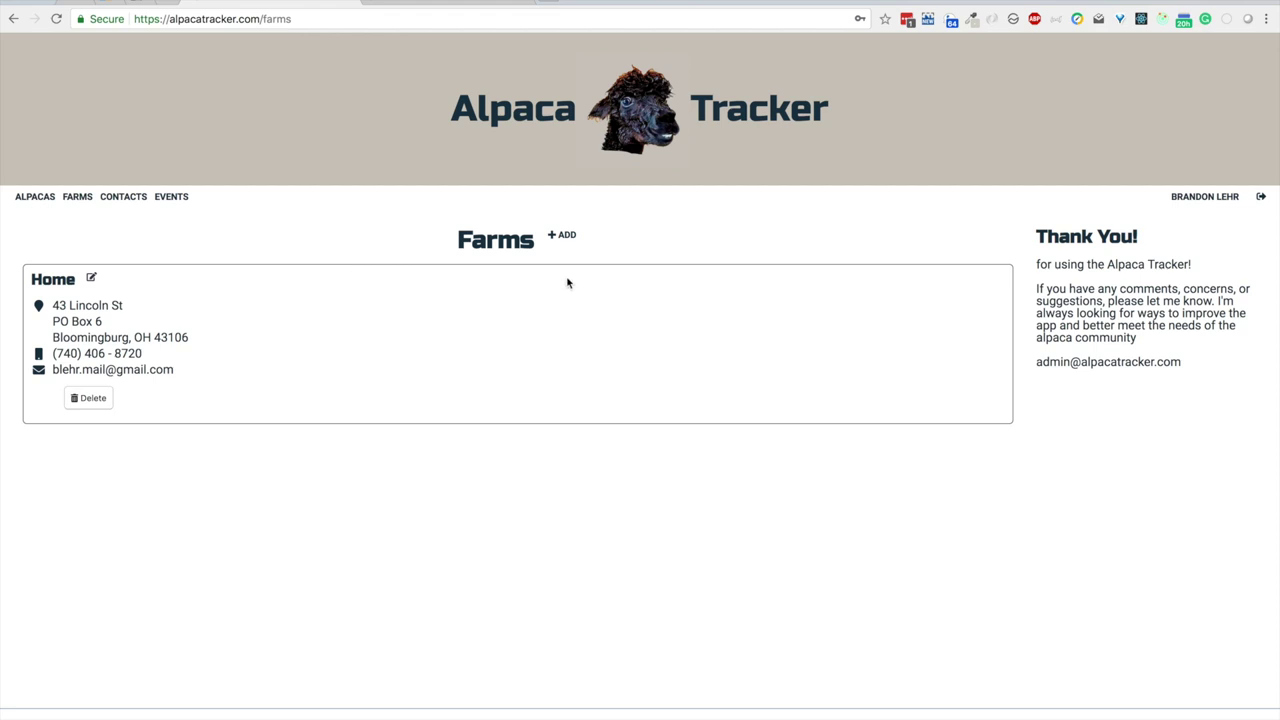
left_click(564, 237)
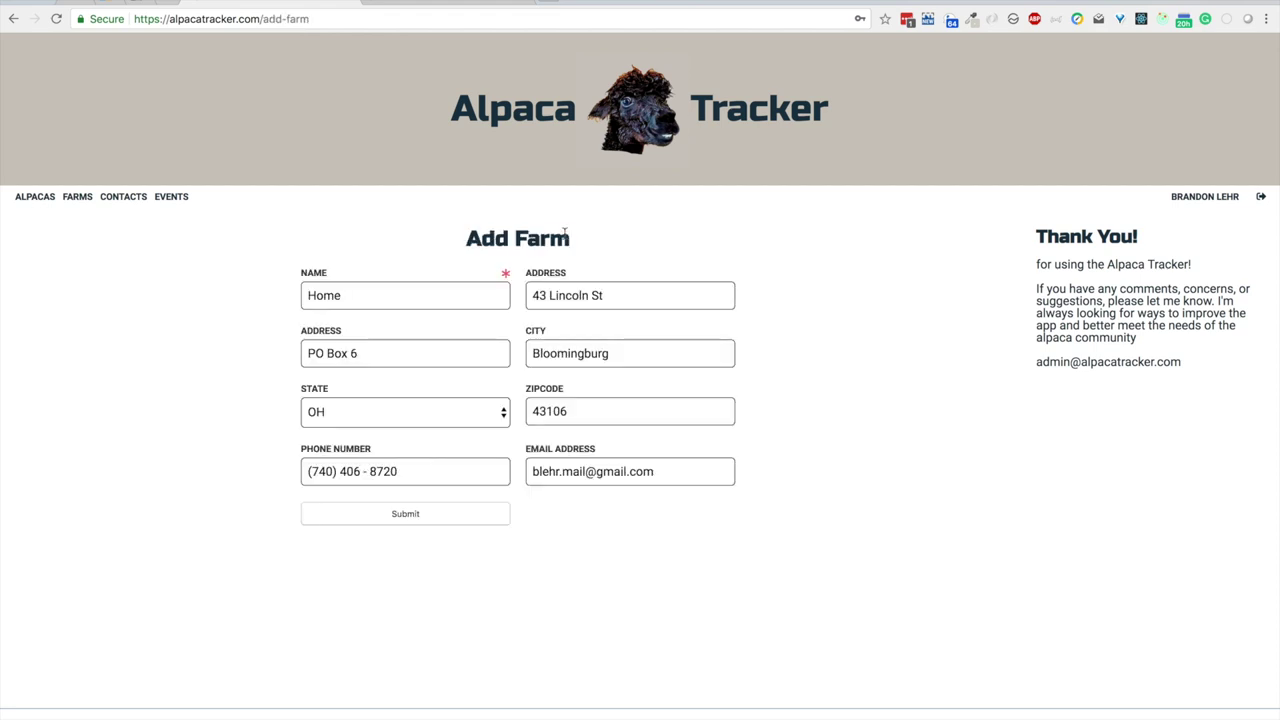
left_click(84, 202)
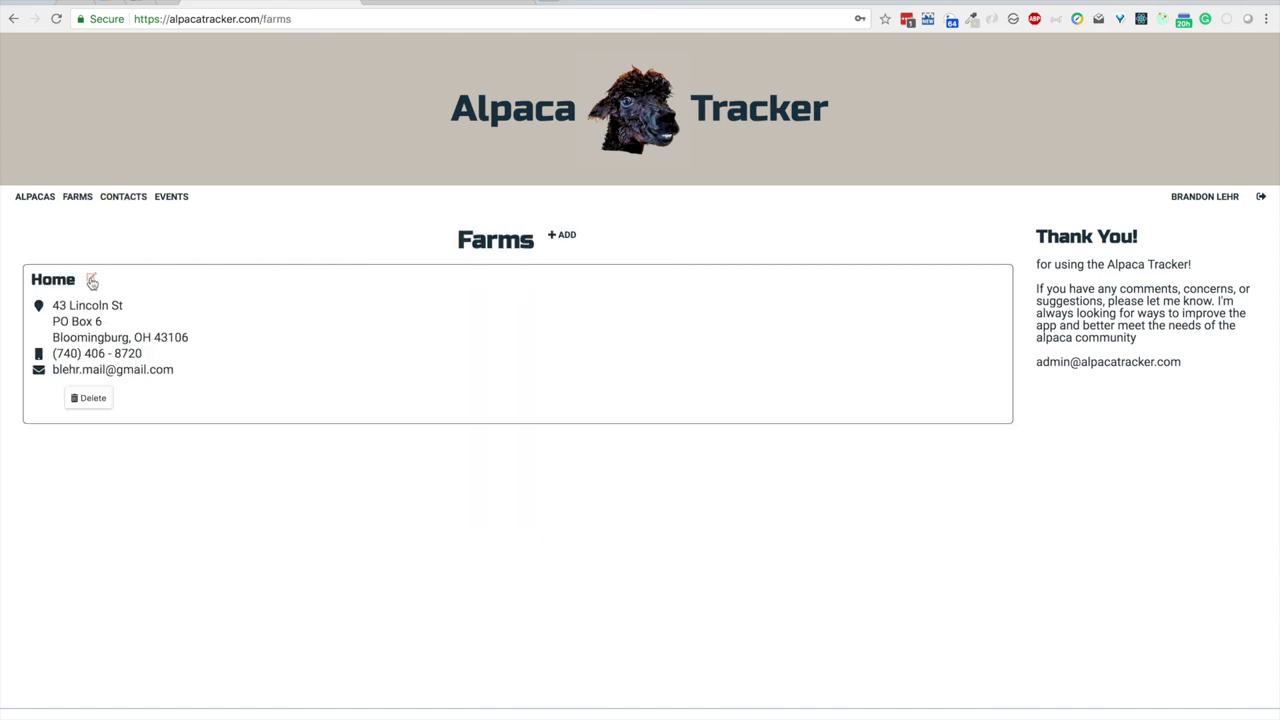
left_click(563, 235)
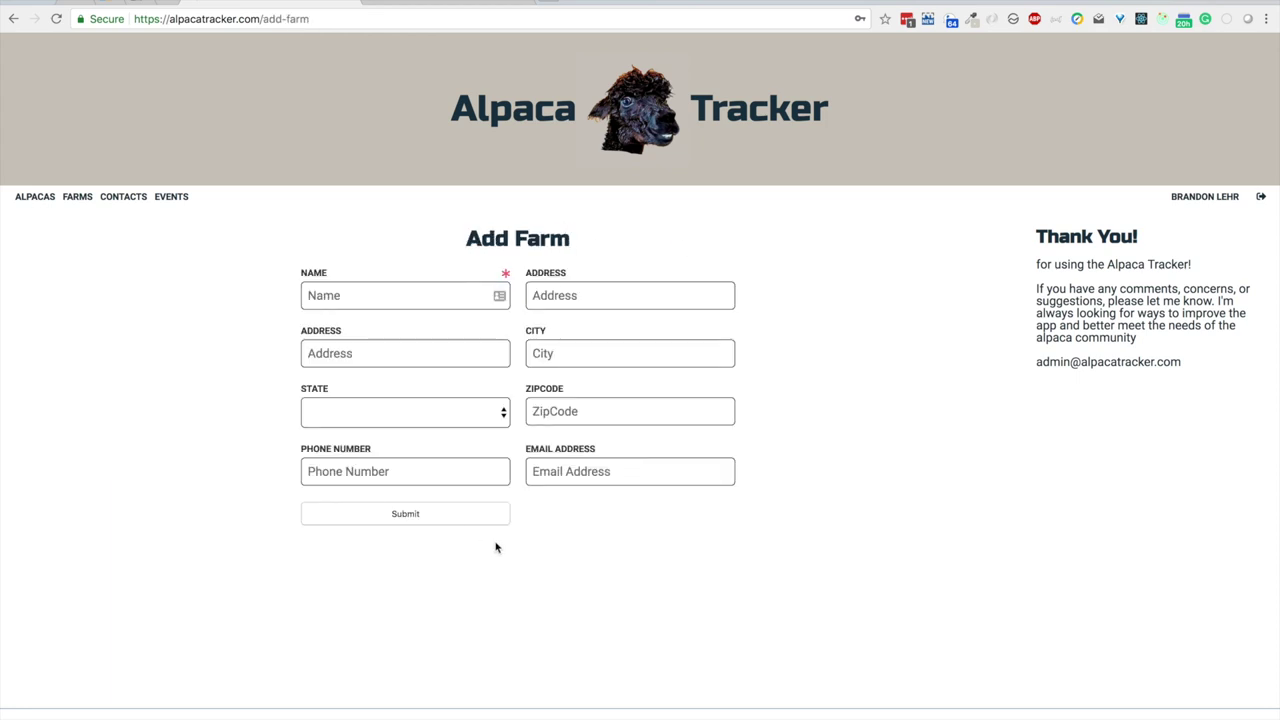
left_click(40, 198)
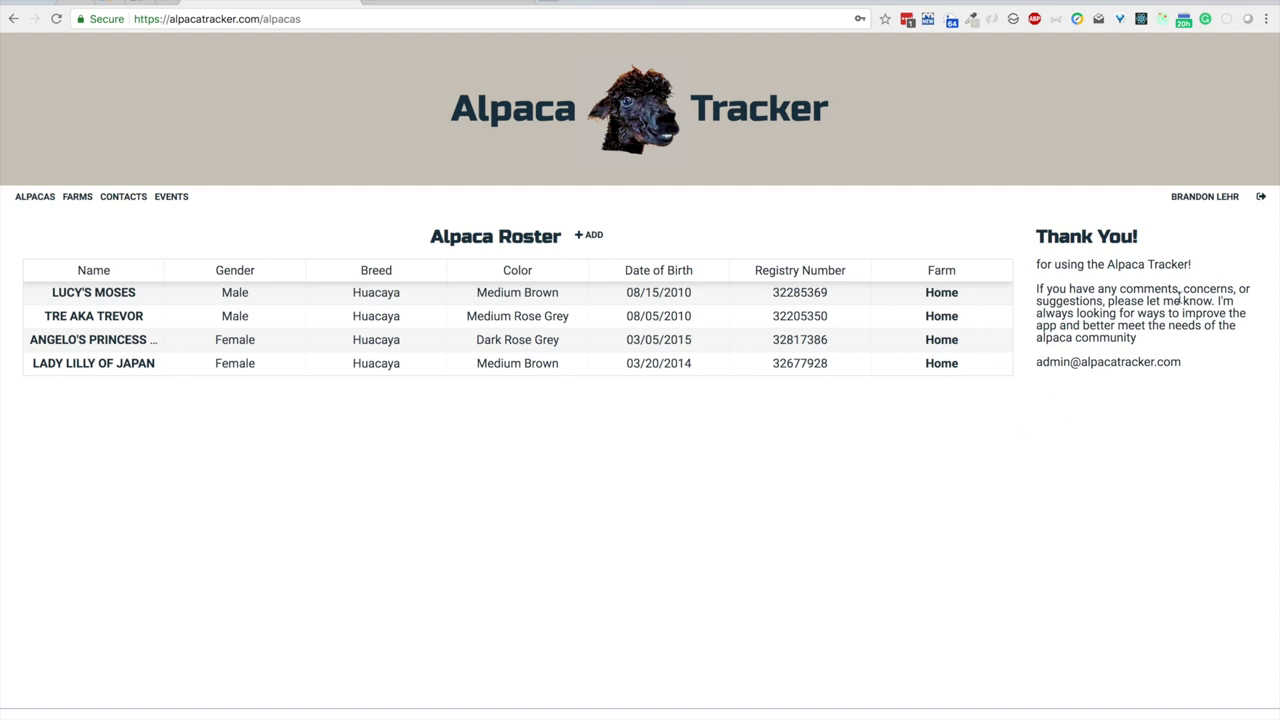
Step: Sign out using the logout icon beside the user name
left_click(1261, 199)
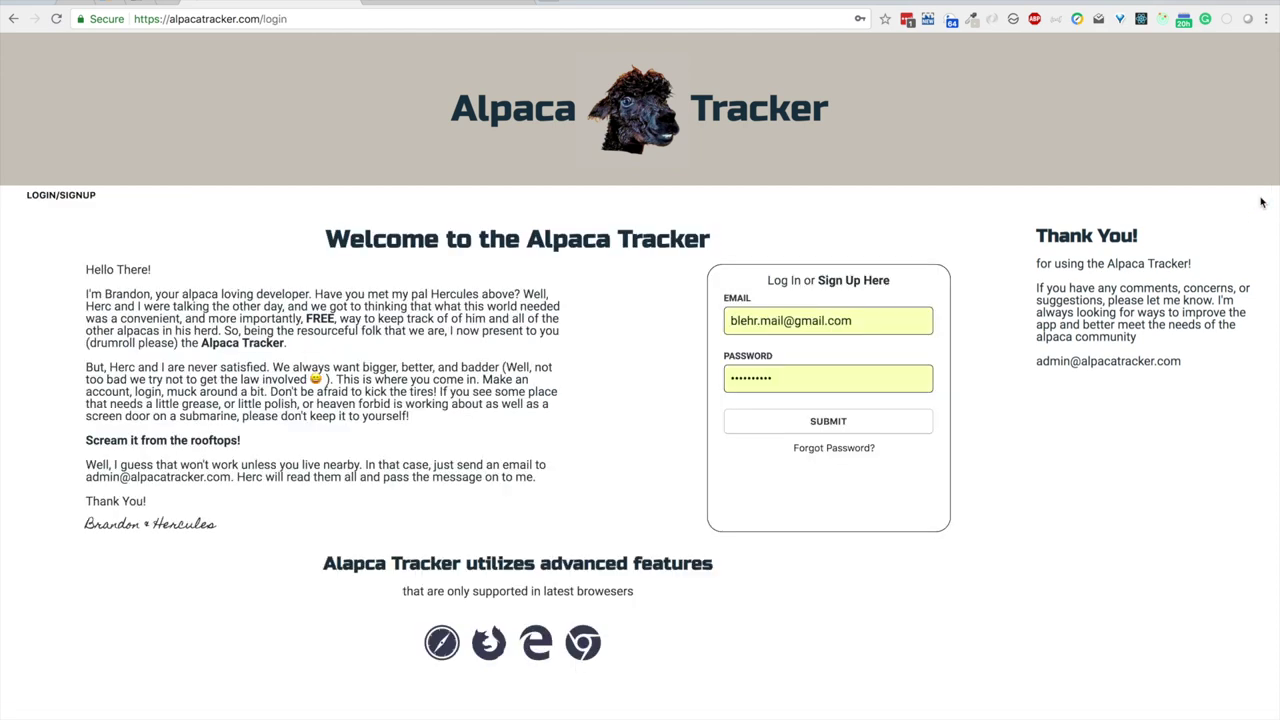